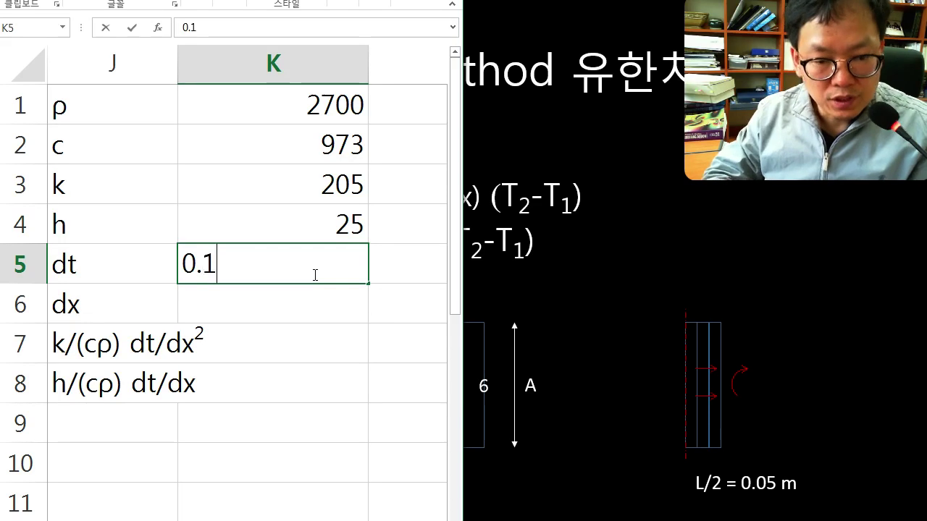
Set dt in K5 to 0.1 and enter the formula =0.05/5 for dx in K6
key(Return)
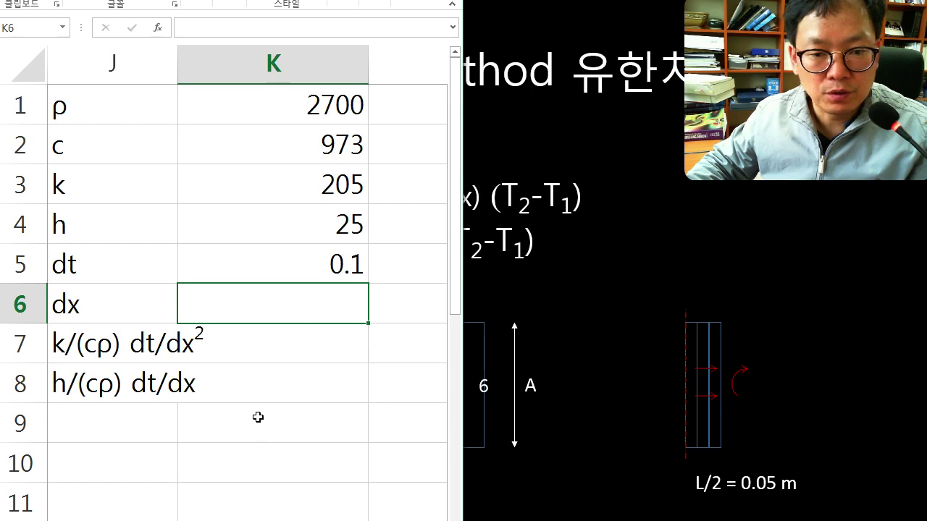
text(=0.05)
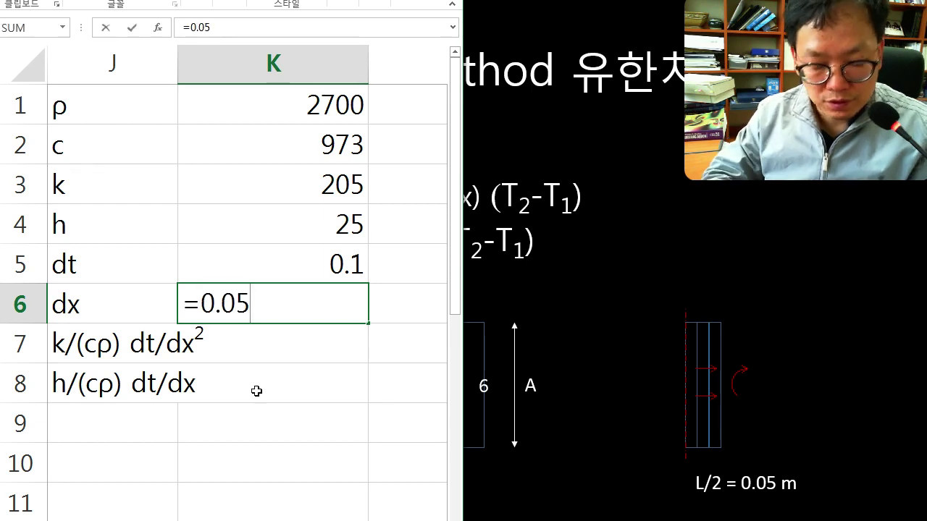
text(/5)
key(Return)
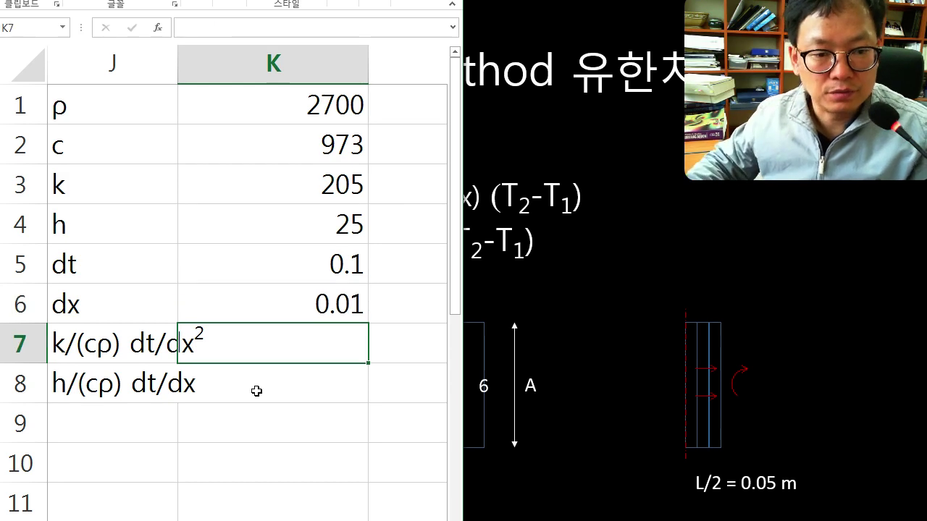
Enter the k/(cρ) dt/dx² coefficient formula in K7, dividing K3/K2/K1*K5 by the squared dx value
drag(375, 0, 853, 15)
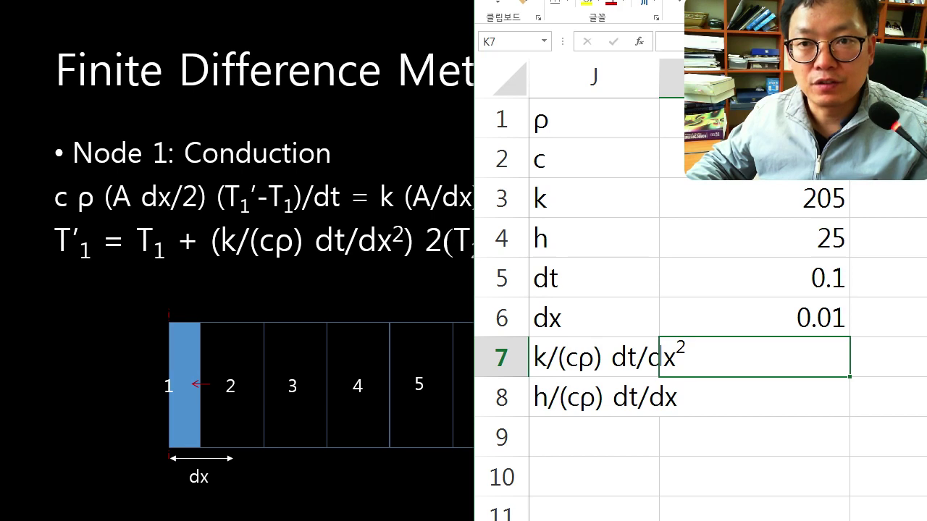
drag(731, 61, 49, 56)
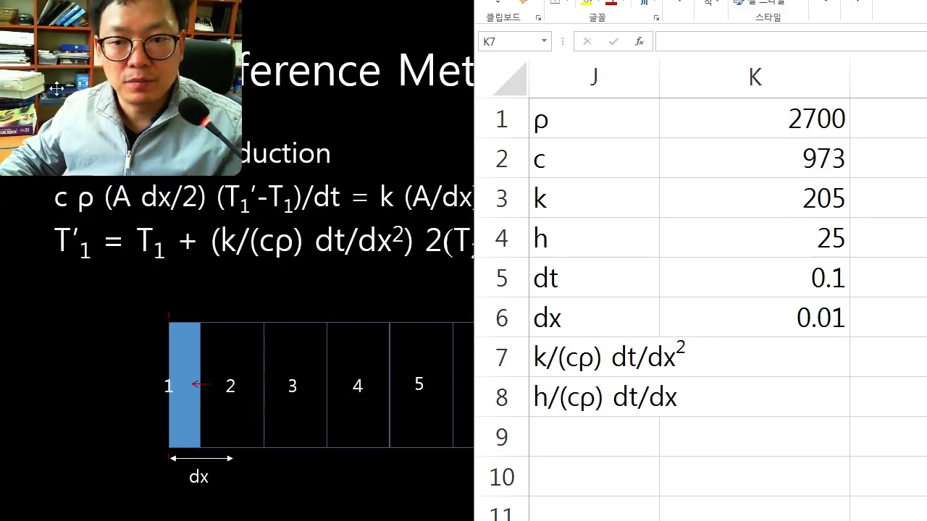
click(762, 362)
text(=)
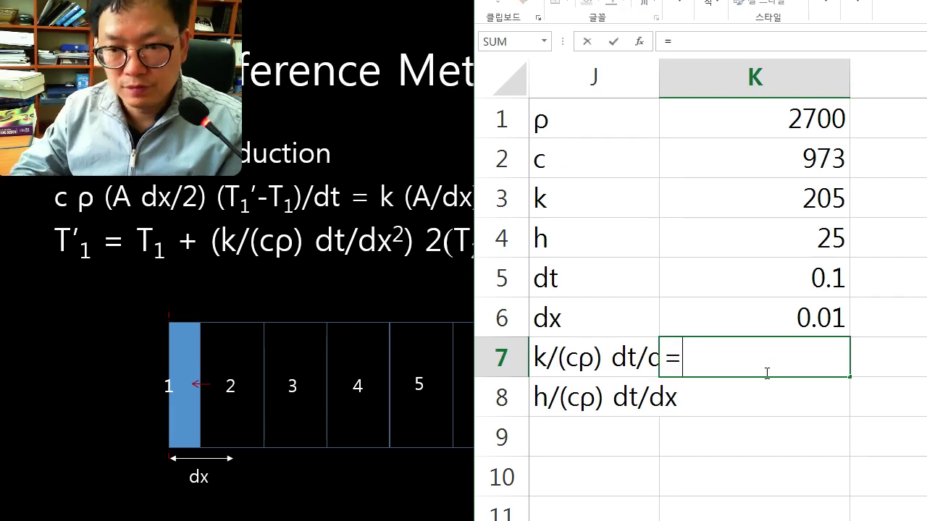
click(732, 198)
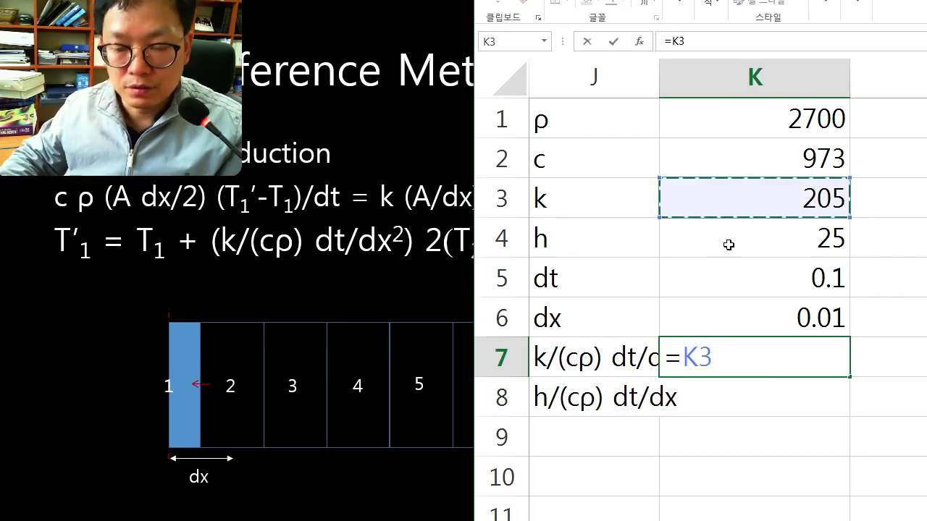
text(/)
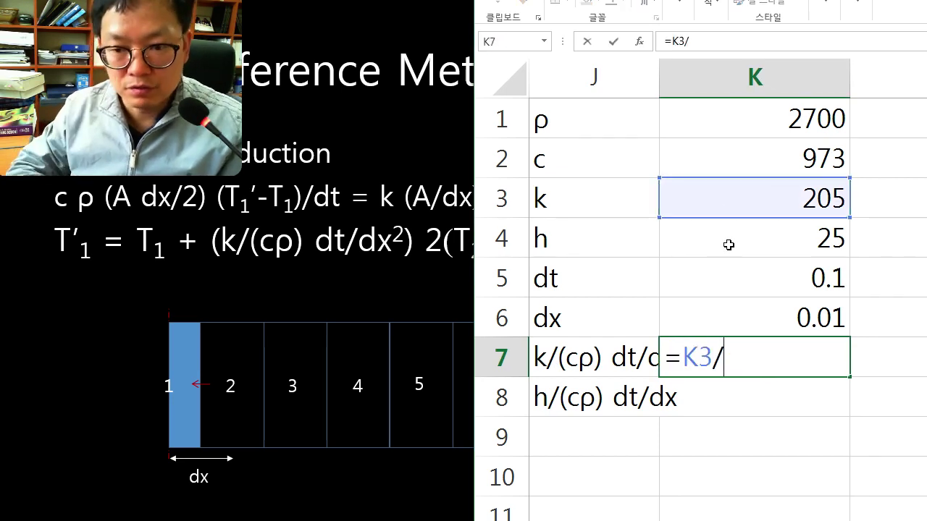
click(790, 163)
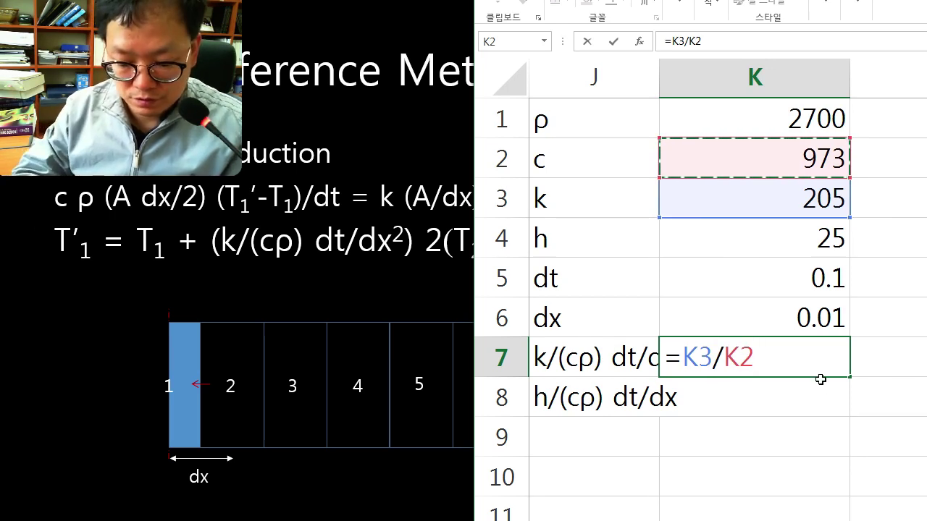
text(/)
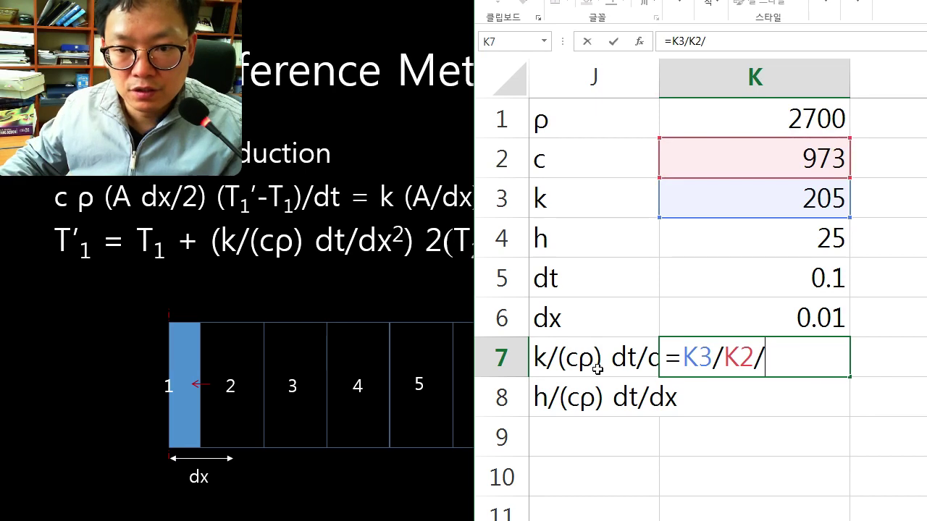
click(757, 119)
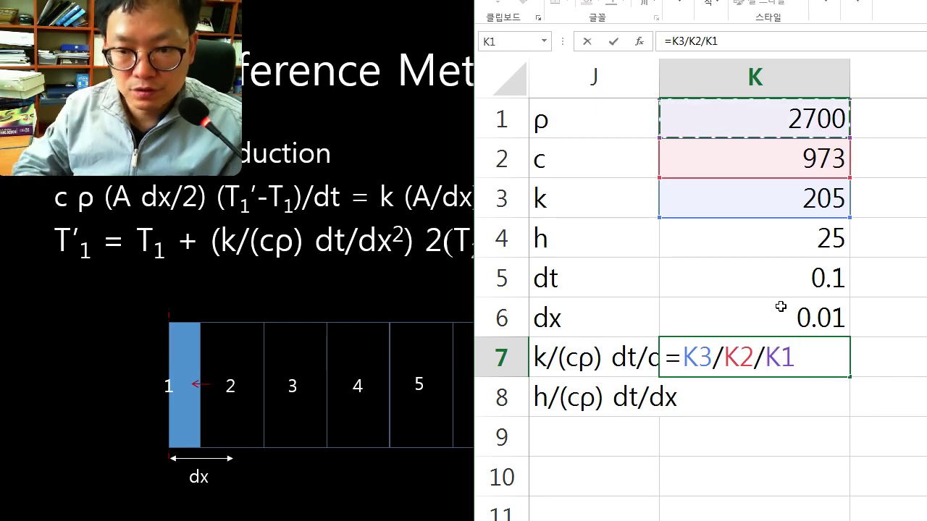
text(*)
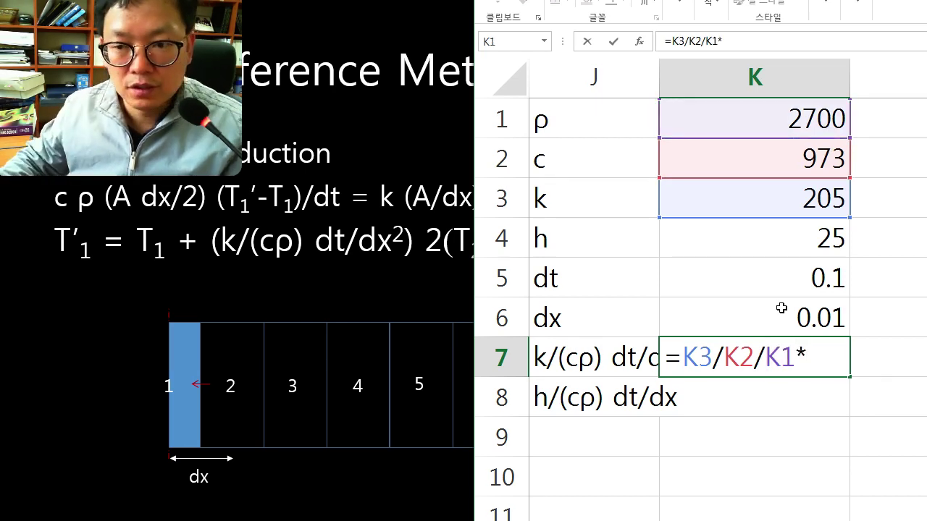
click(782, 278)
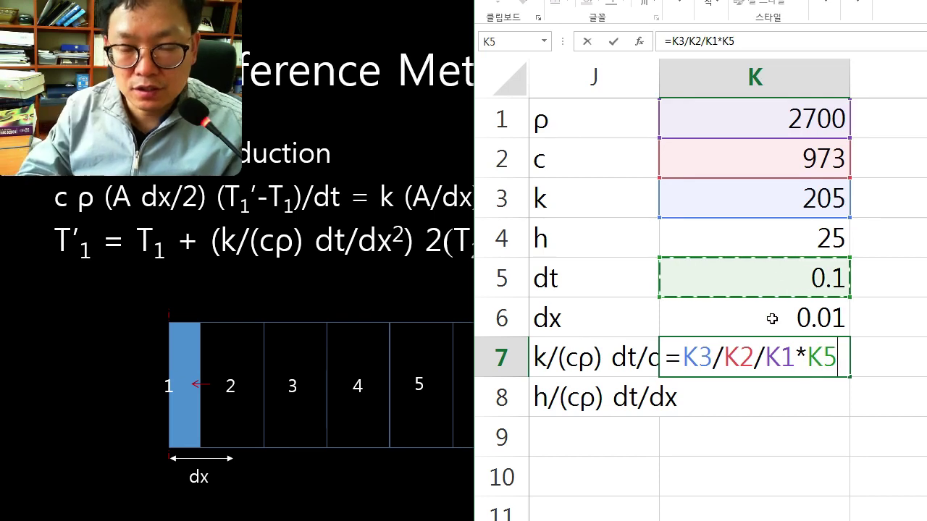
text(/)
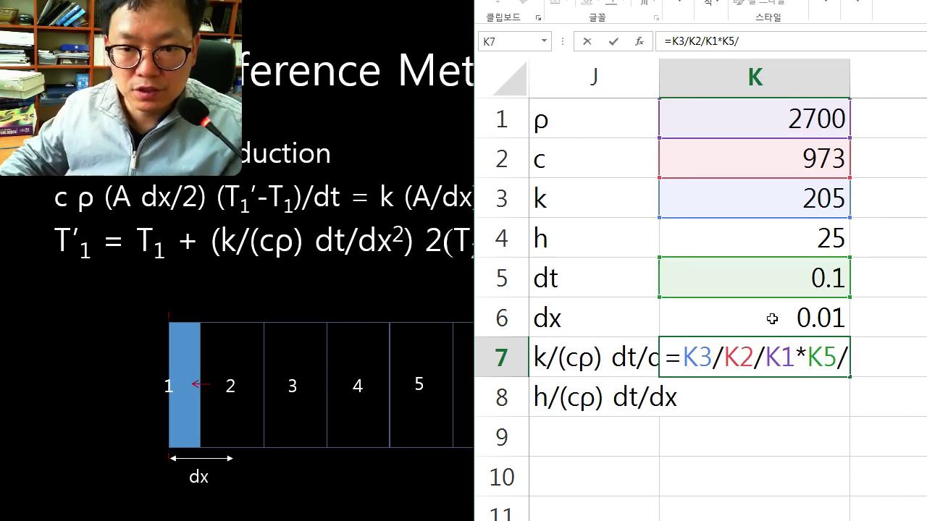
click(578, 325)
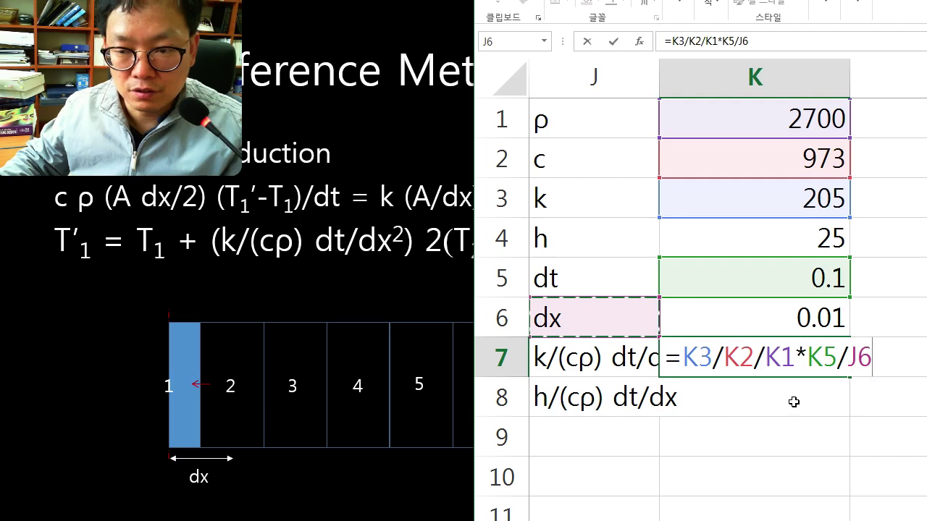
text(^2)
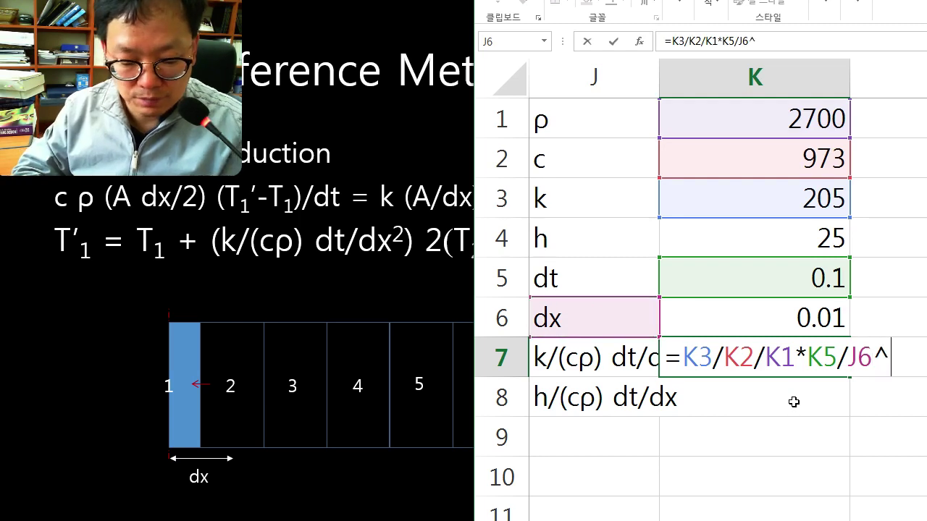
key(Return)
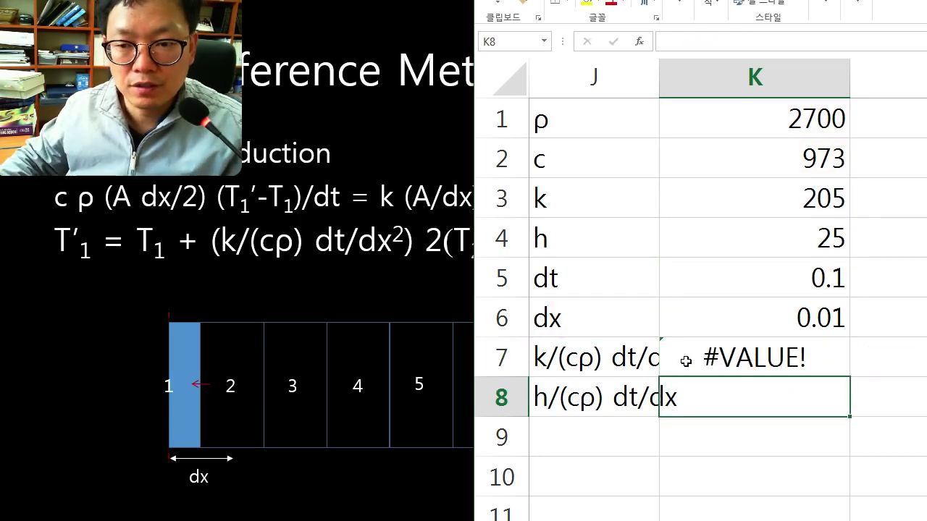
click(693, 356)
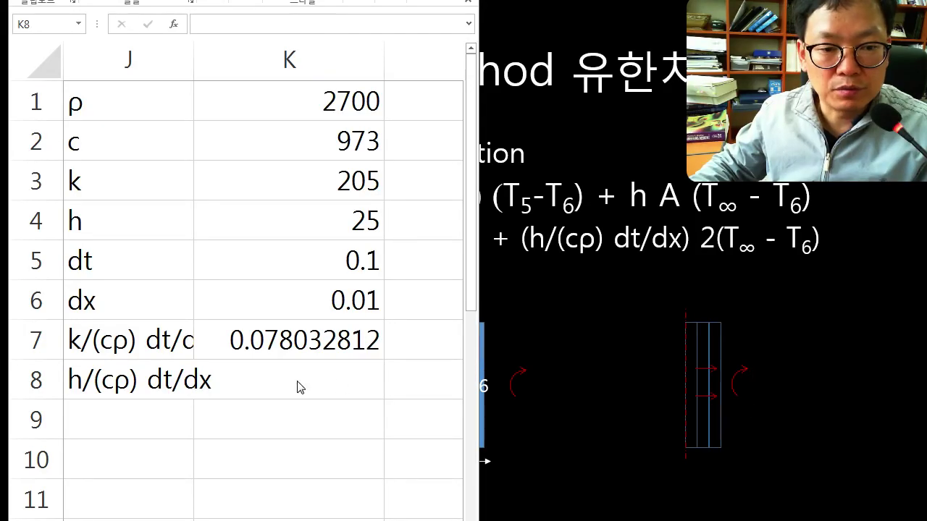
Enter the h/(cρ) dt/dx coefficient formula =K4/K2/K1*K5/K6 in K8
click(257, 382)
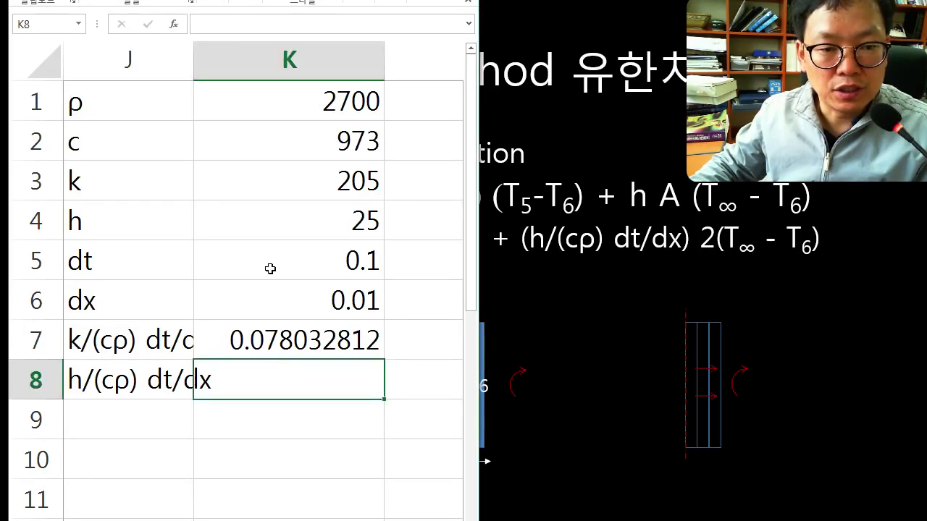
text(=)
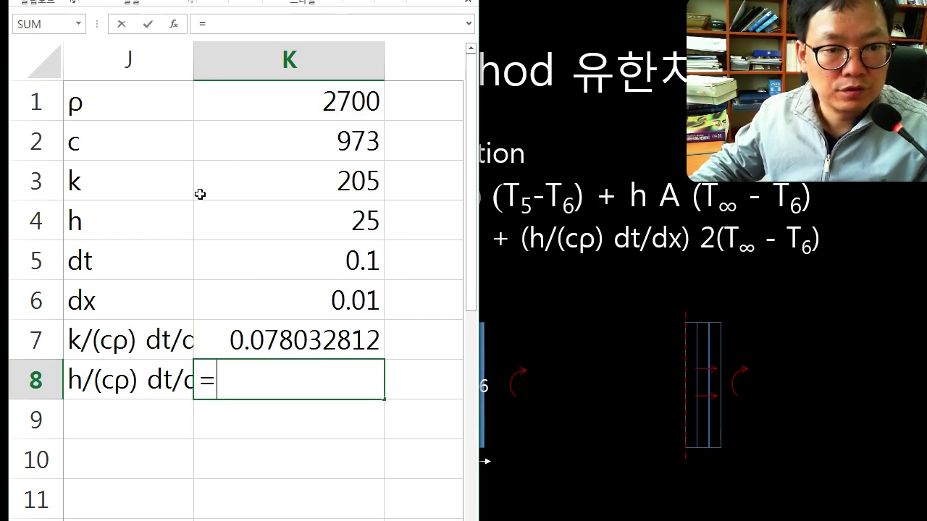
click(260, 231)
text(/)
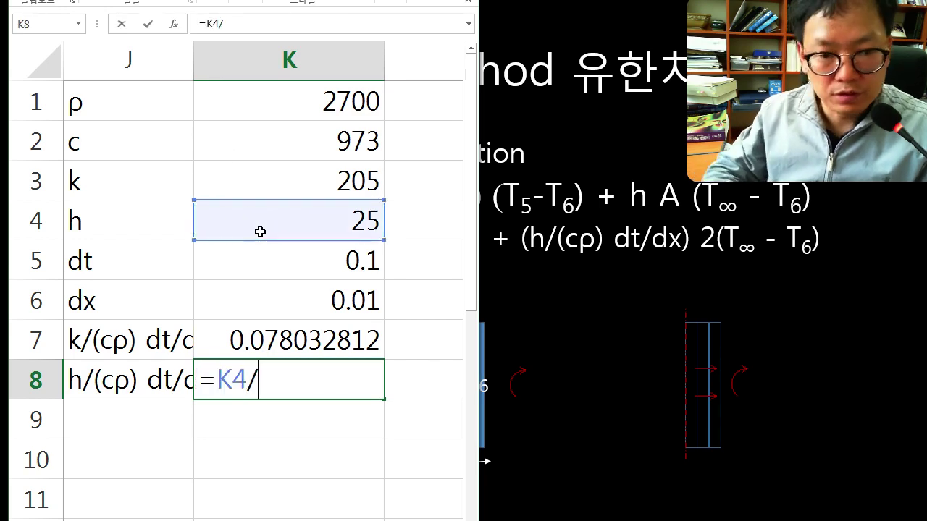
click(267, 147)
text(/)
click(282, 106)
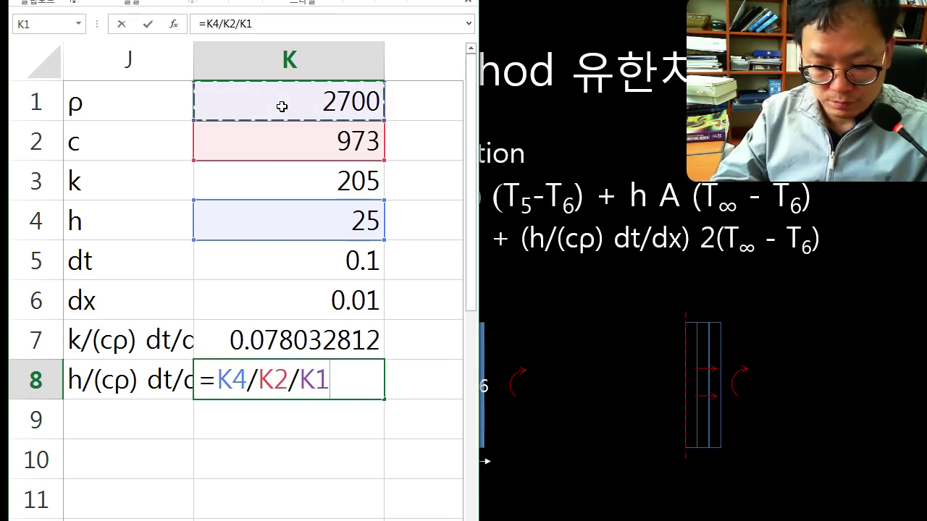
text(*)
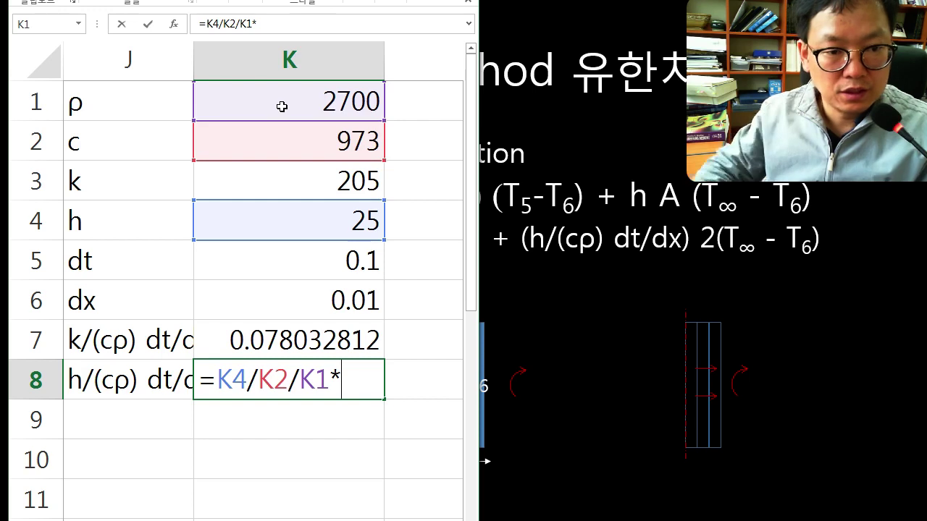
click(324, 266)
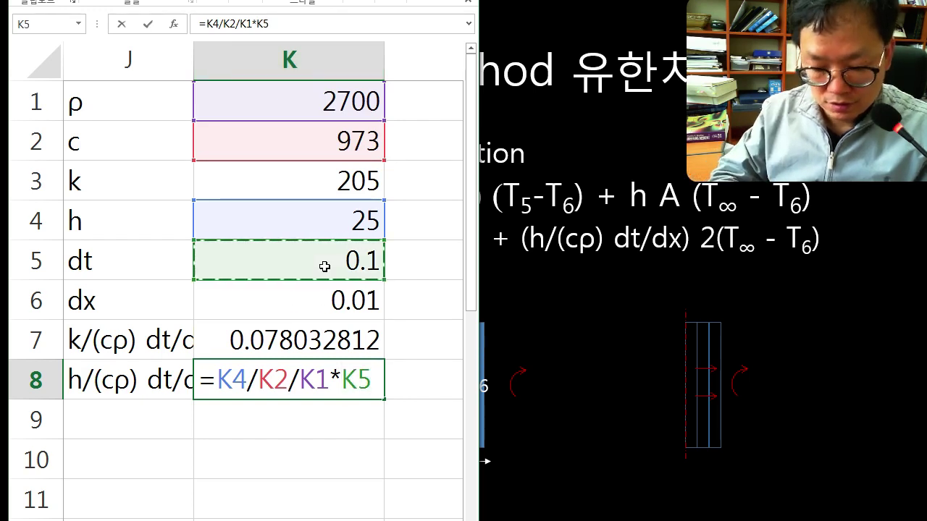
text(/)
click(310, 306)
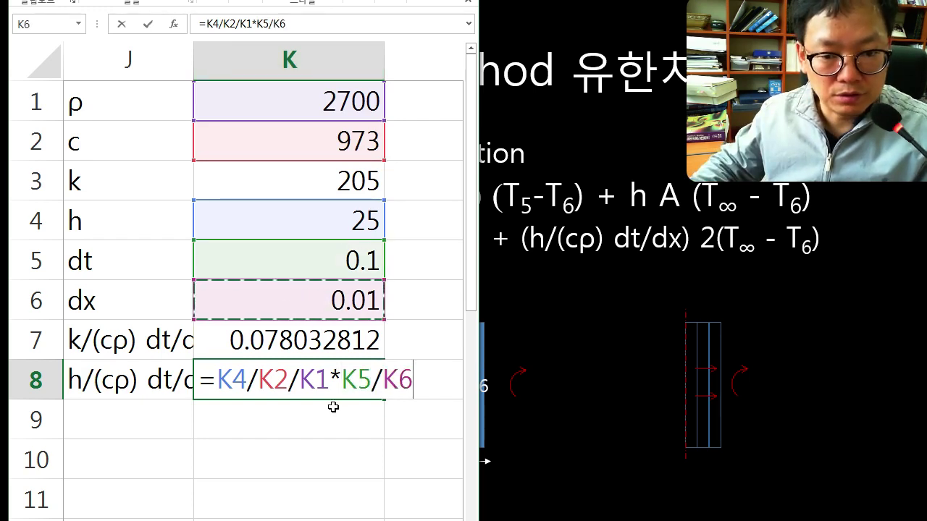
key(Return)
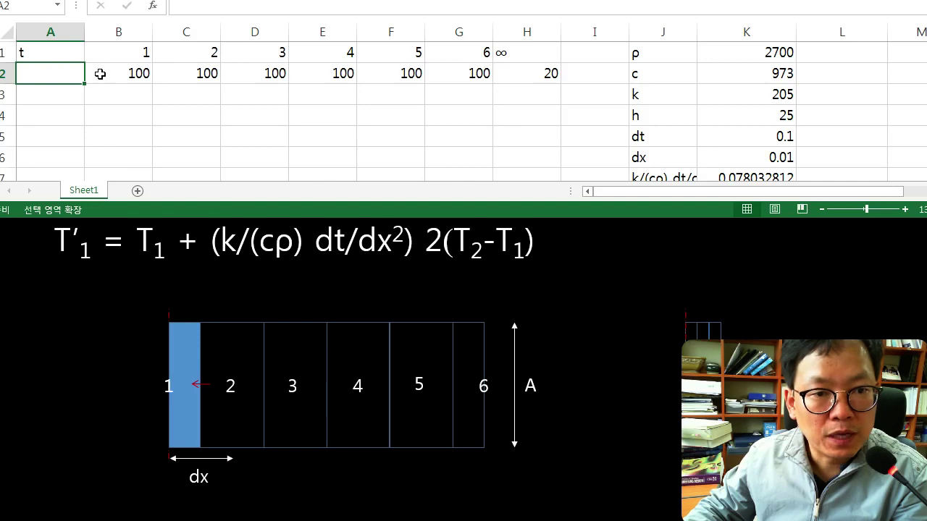
Review the initial temperatures of nodes 1 to 6 and the ambient temperature in row 2
click(113, 74)
click(197, 73)
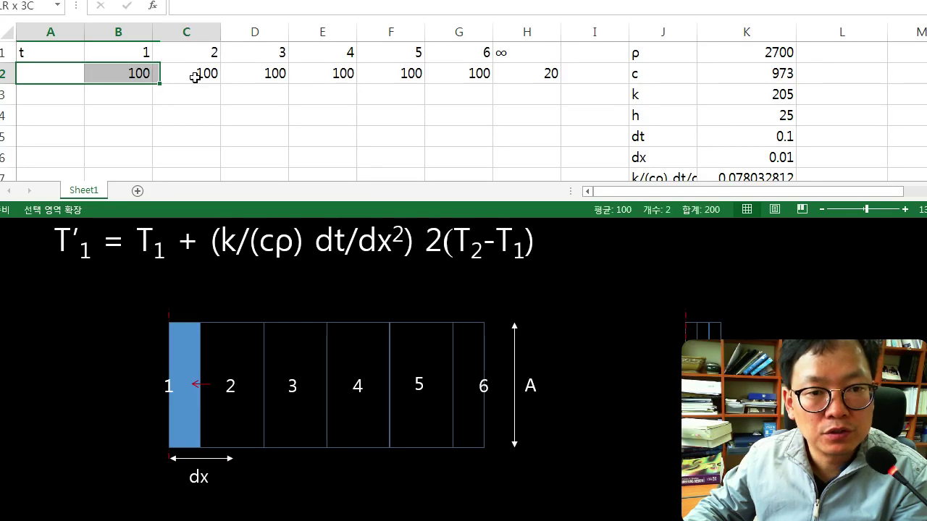
click(275, 73)
click(407, 73)
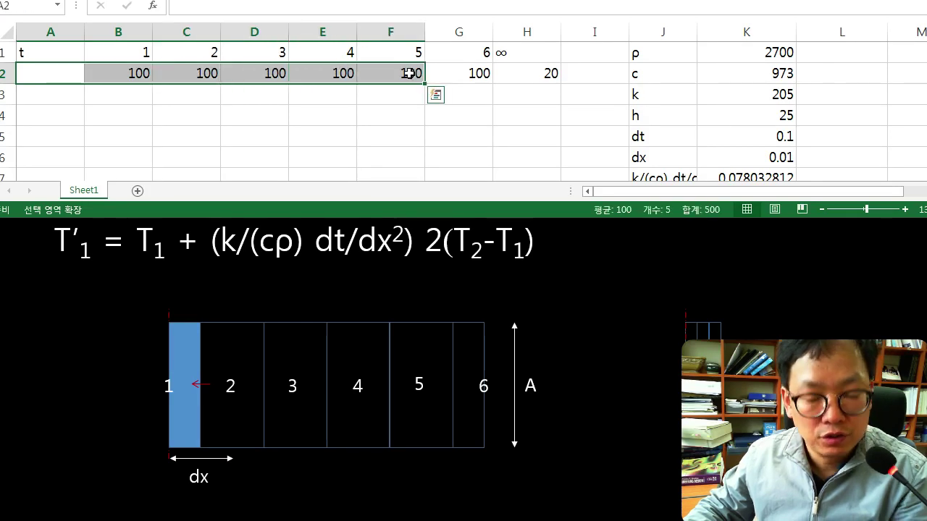
click(464, 77)
key(F8)
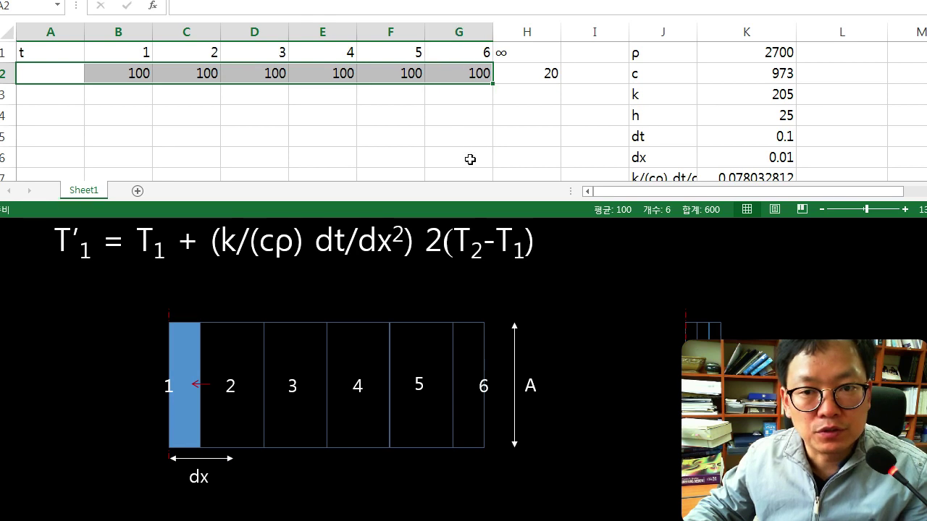
click(465, 159)
click(533, 76)
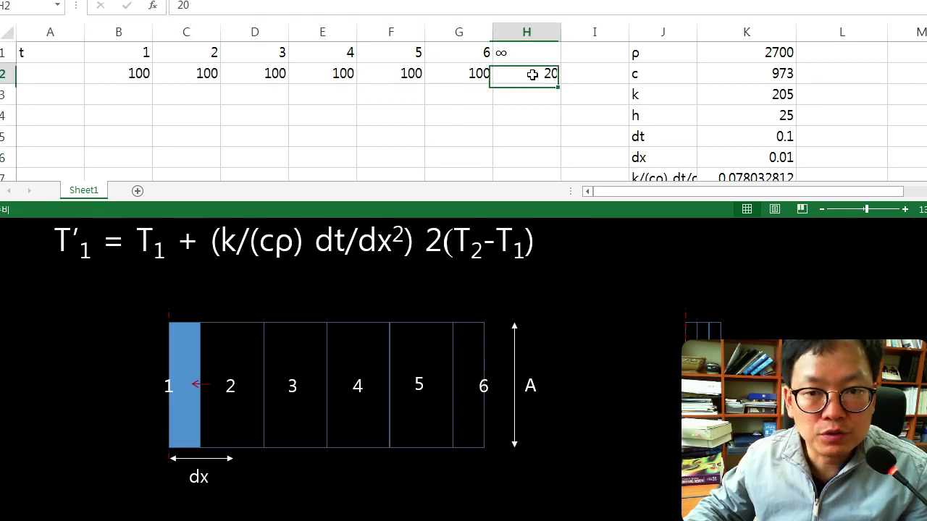
click(455, 150)
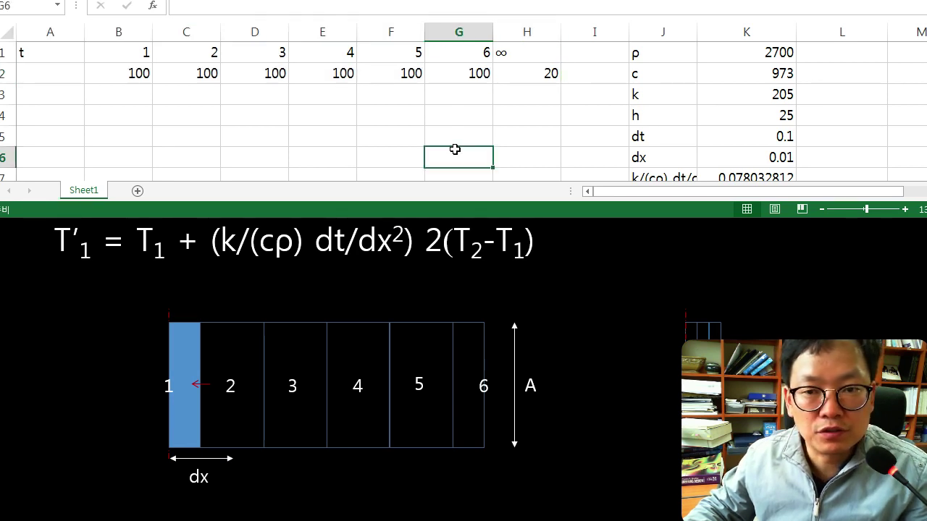
click(126, 51)
click(125, 90)
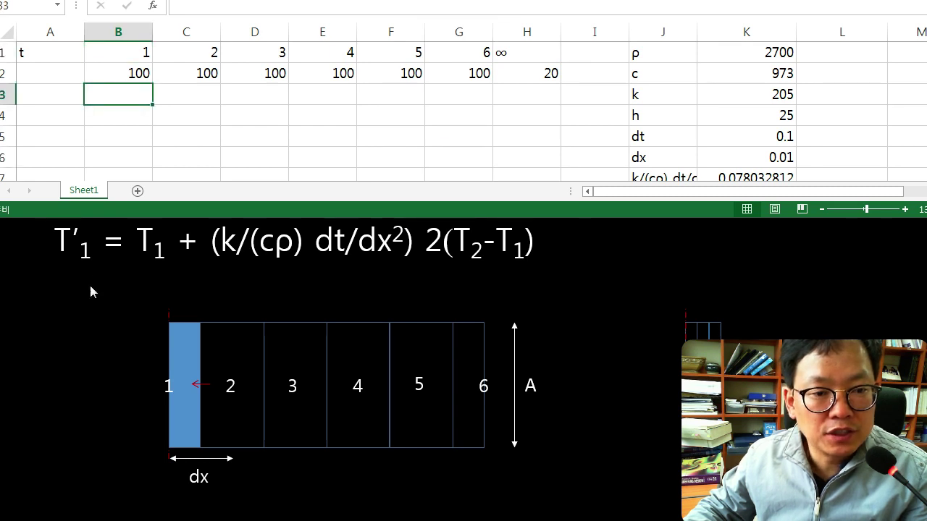
Set the starting time in A2 to 0 and enter the next time step in A3 as =A2+K5
click(53, 73)
text(0)
key(Return)
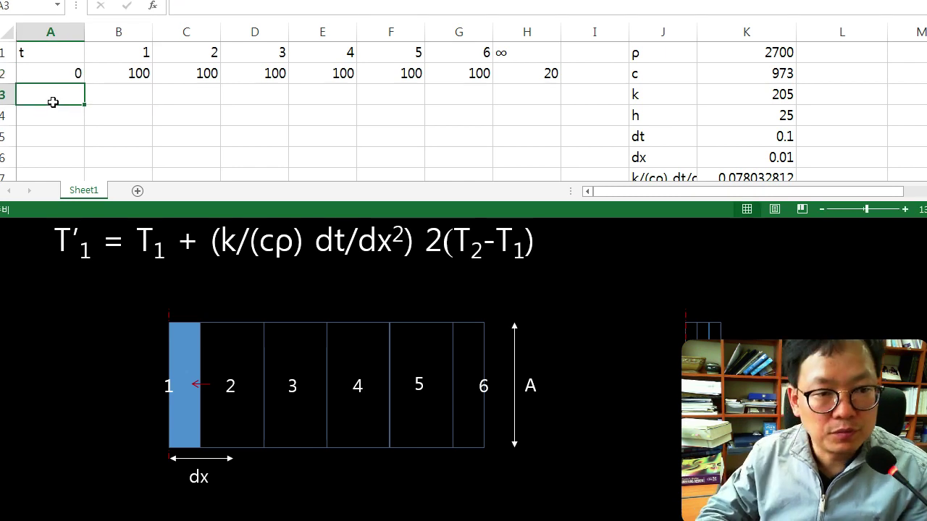
text(=)
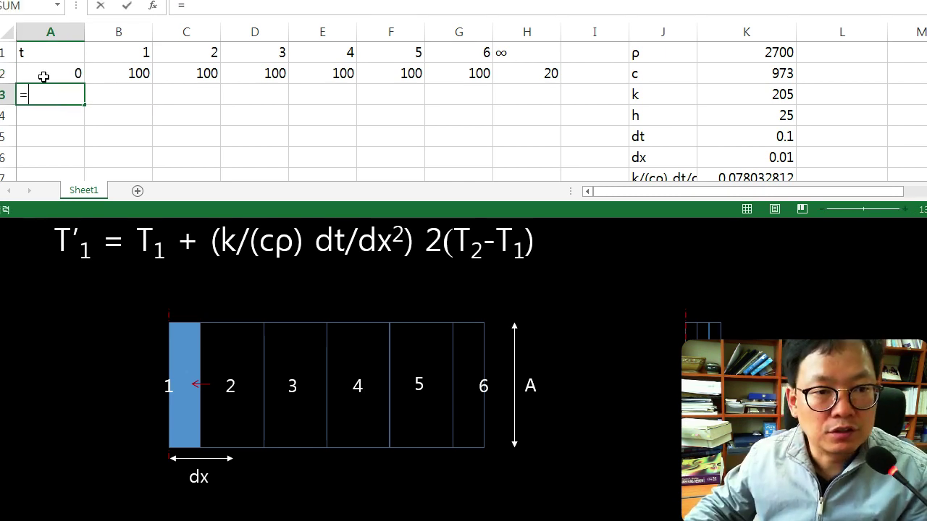
click(43, 77)
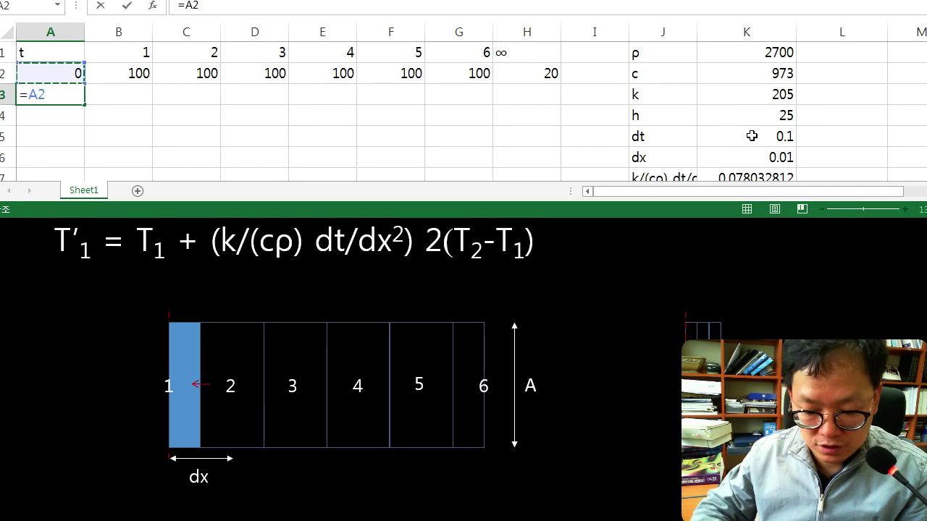
text(+)
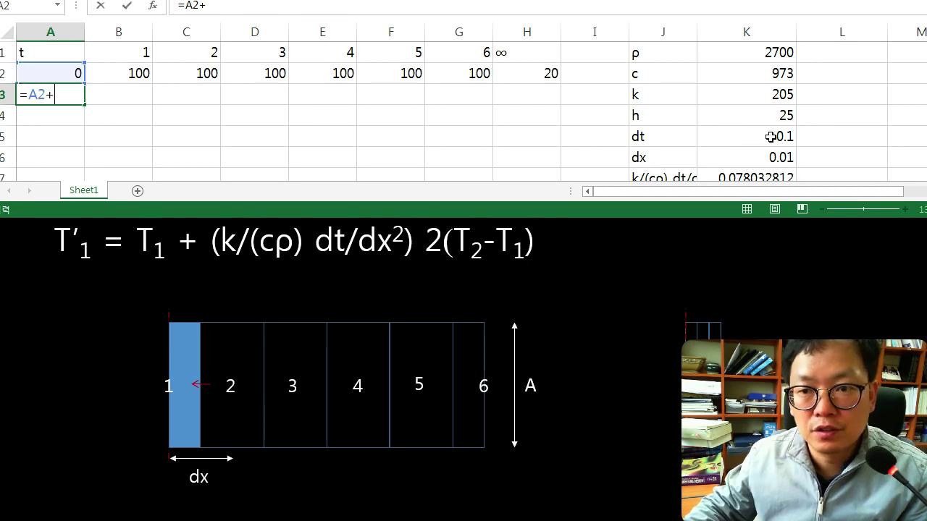
click(764, 137)
key(ctrl+Return)
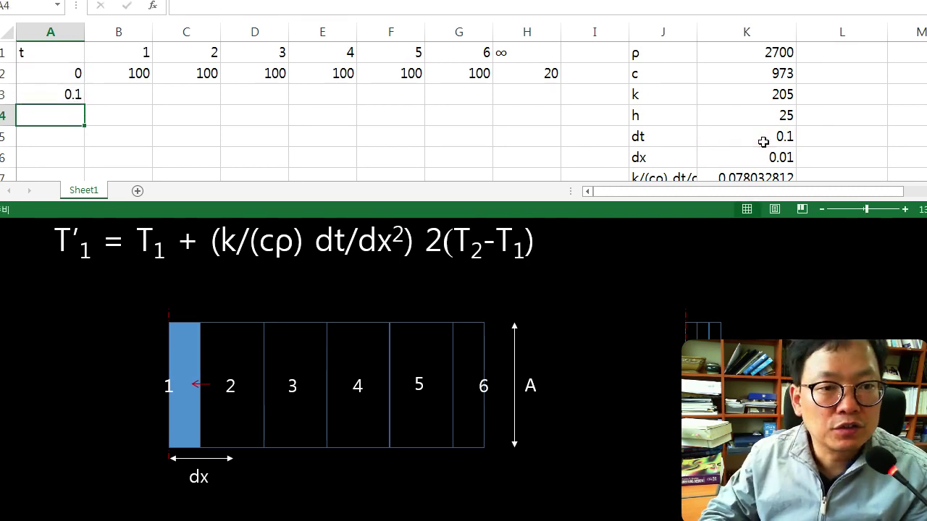
Enter the node 1 temperature formula =B2+K7*2*(C2-B2) in B3, accepting the proposed multiplication sign correction
key(Up)
key(Right)
text(=)
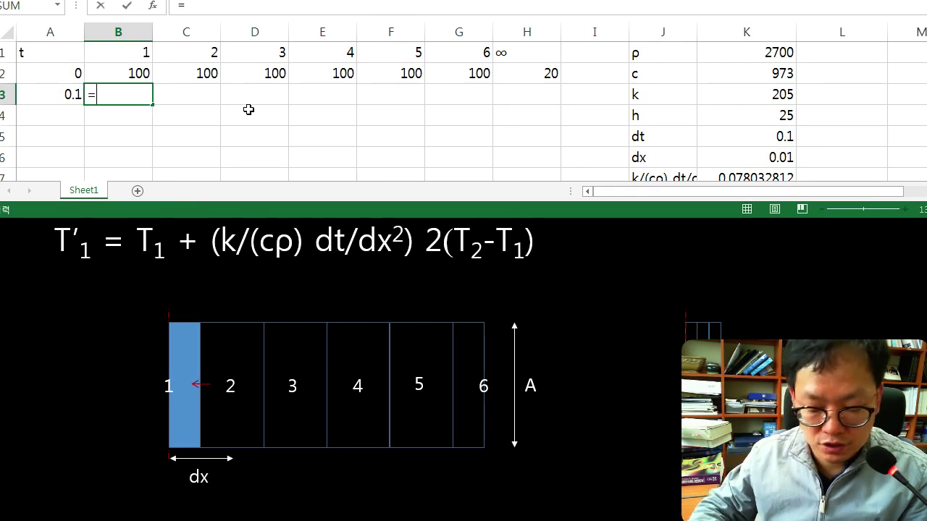
click(125, 74)
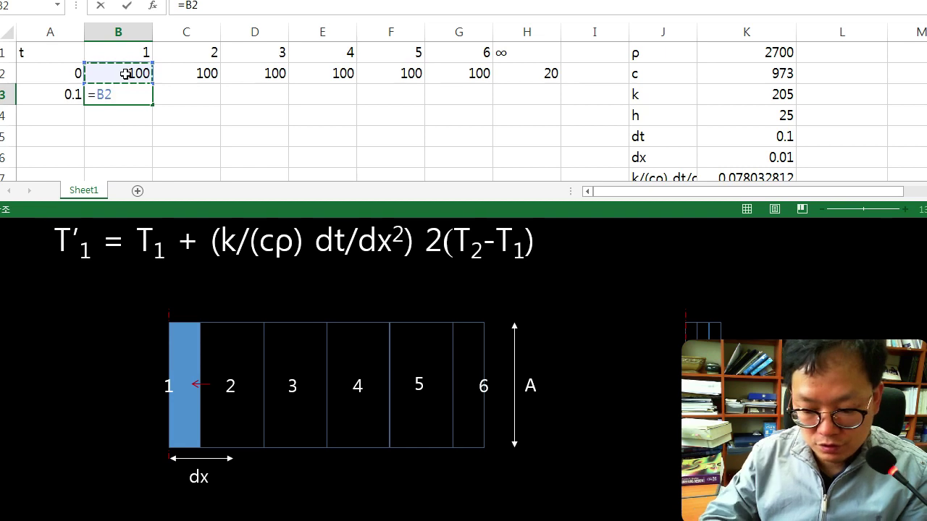
text(+)
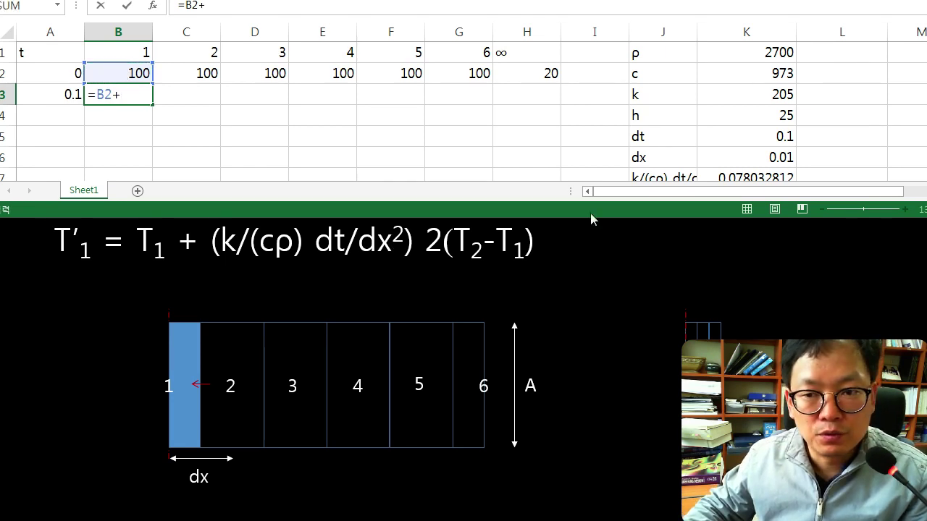
click(753, 176)
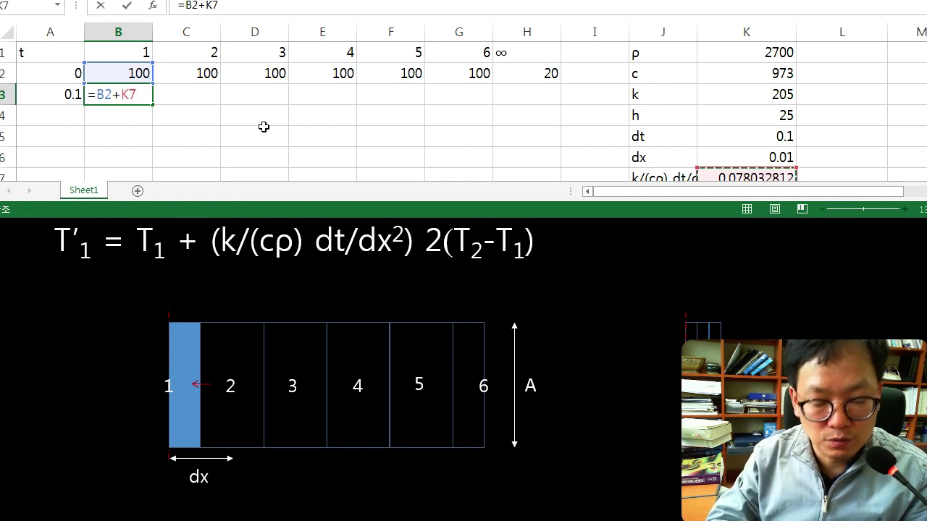
text(*)
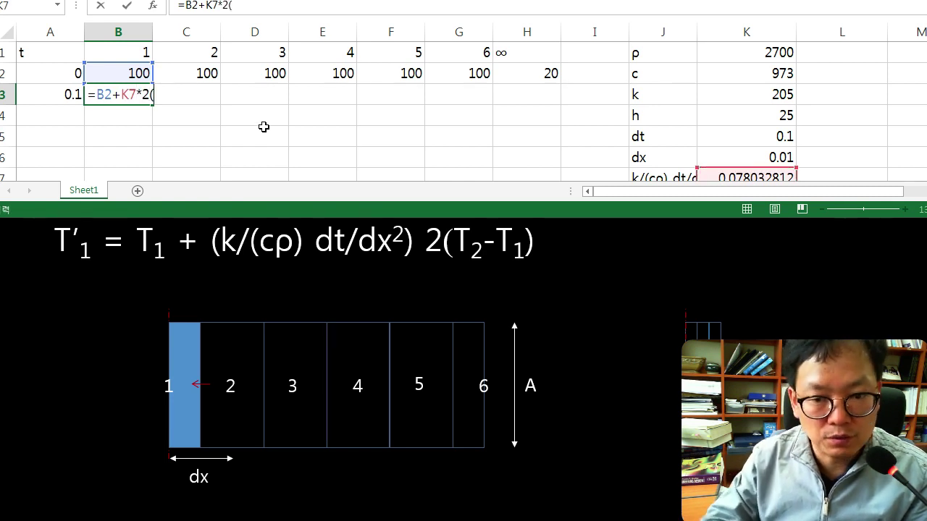
text(2()
click(198, 74)
text(-)
click(105, 77)
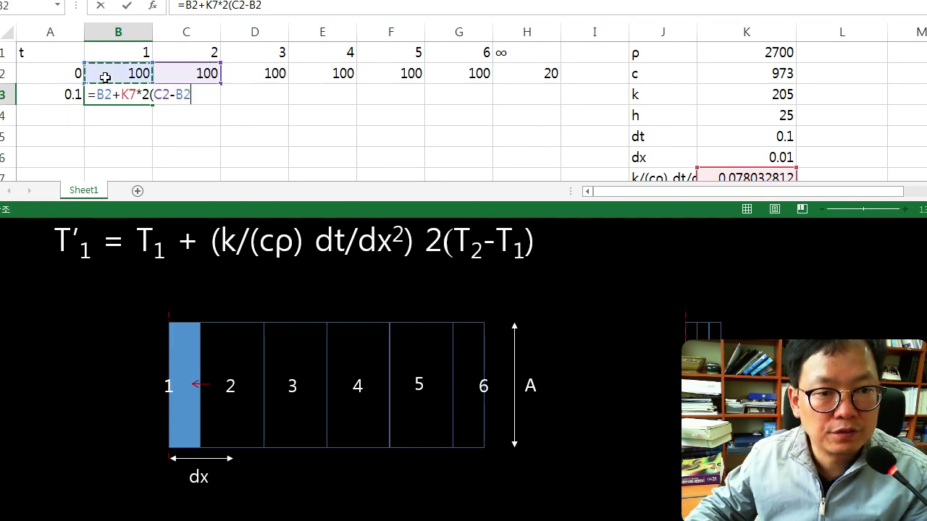
text())
key(Return)
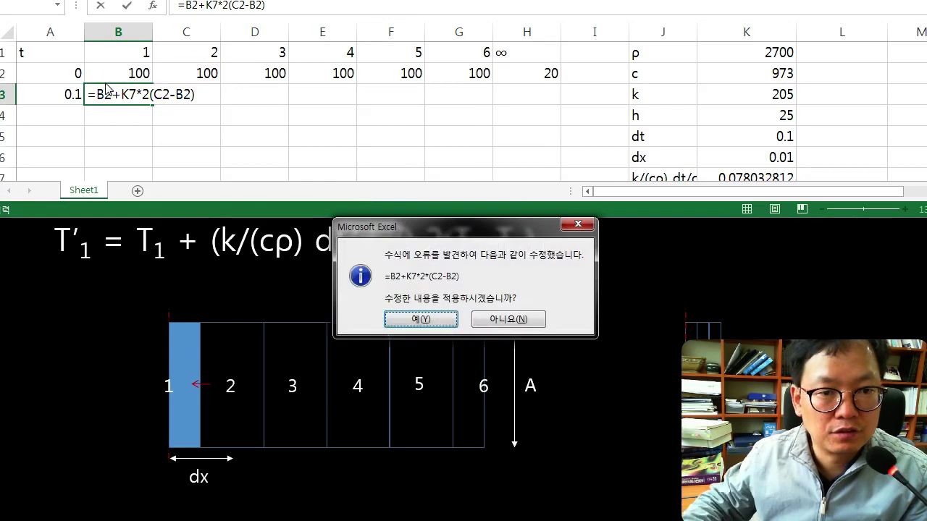
key(Return)
Enter the node 2 temperature formula =C2+K7*(B2-2*C2+D2) in C3
click(195, 98)
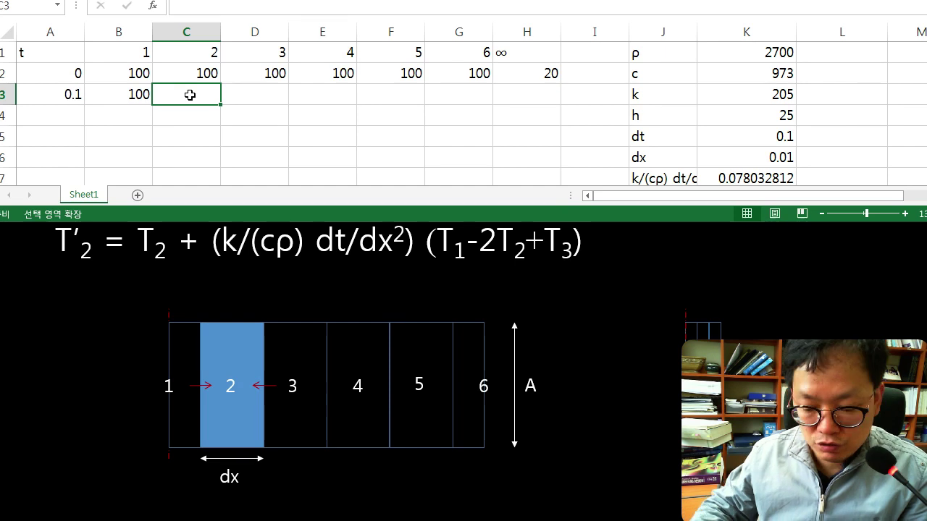
text(=)
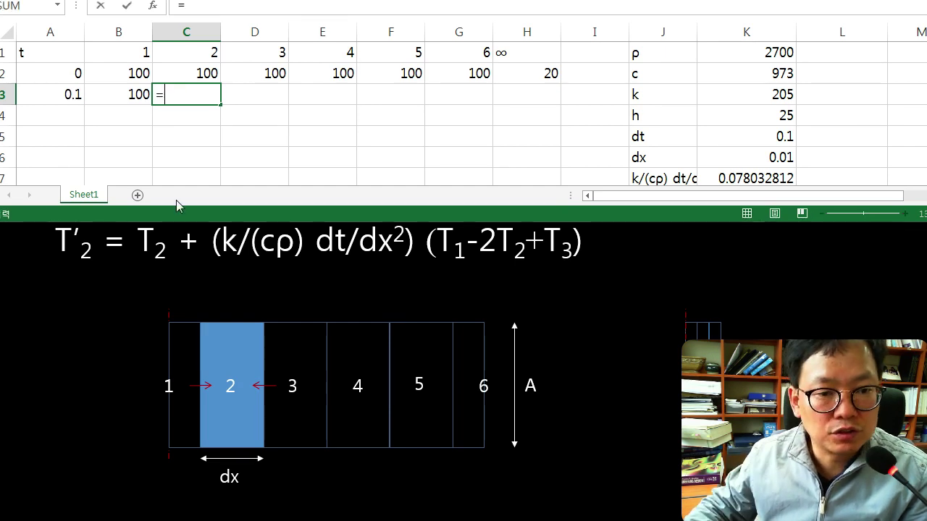
click(192, 72)
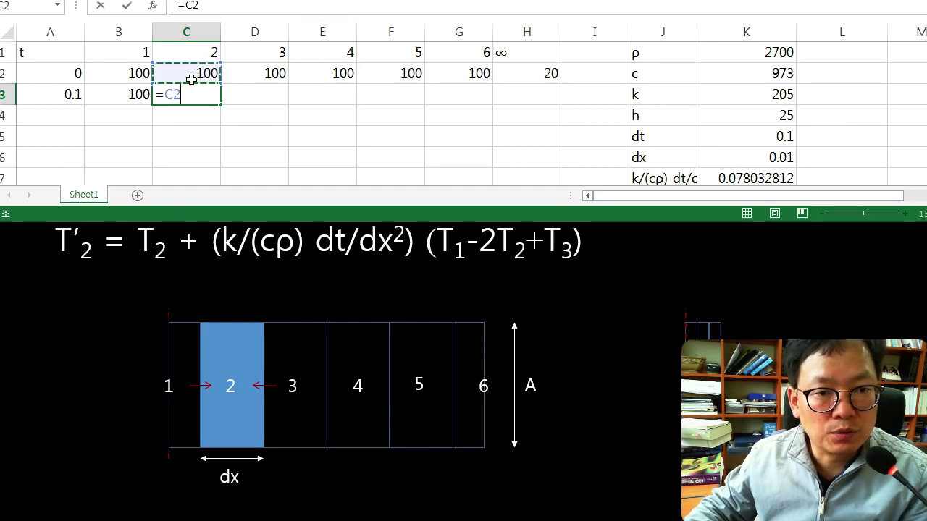
text(+)
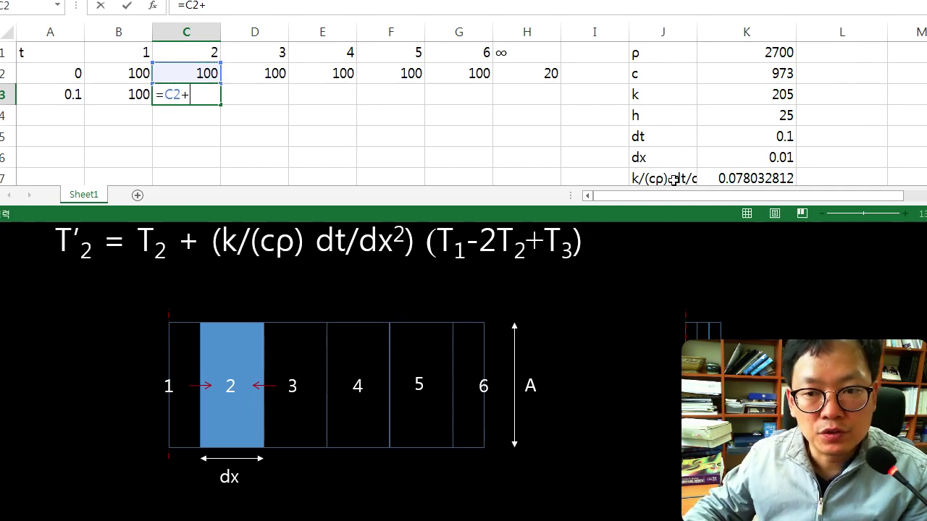
click(734, 177)
text(*)
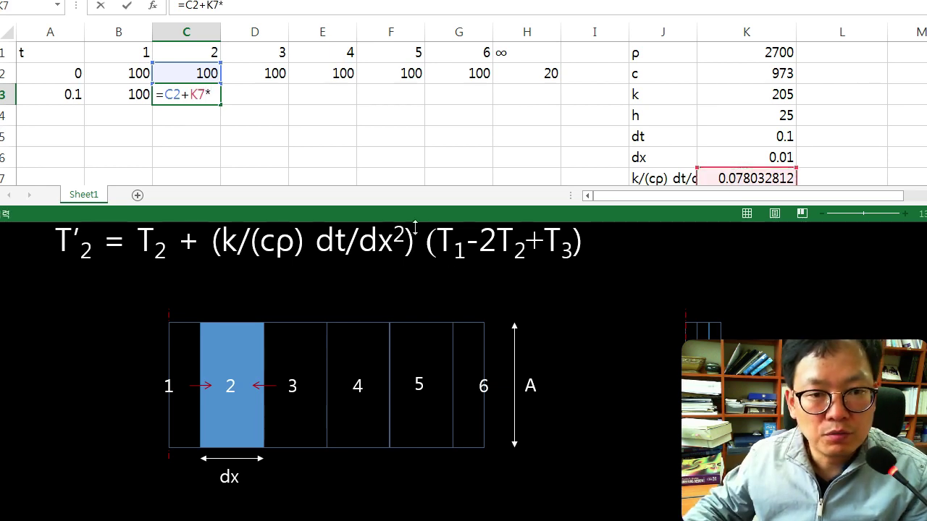
click(121, 76)
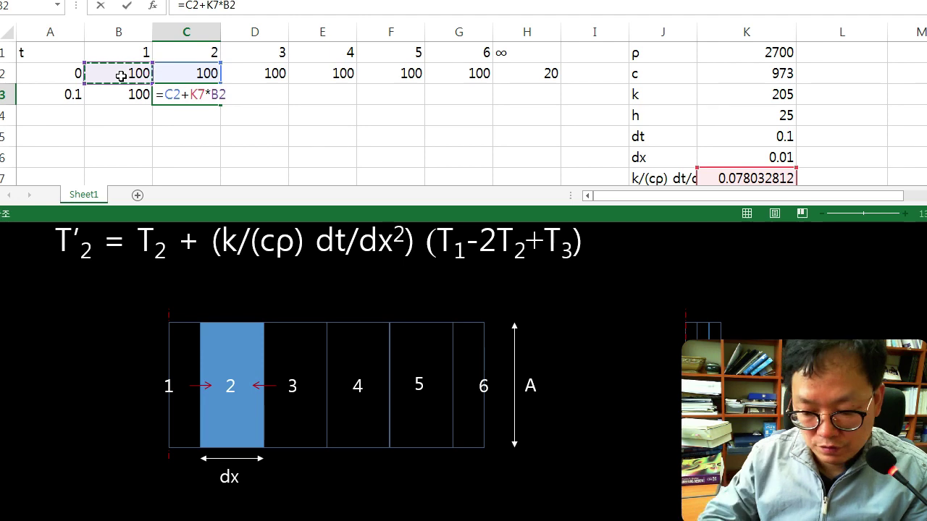
key(BackSpace)
key(BackSpace)
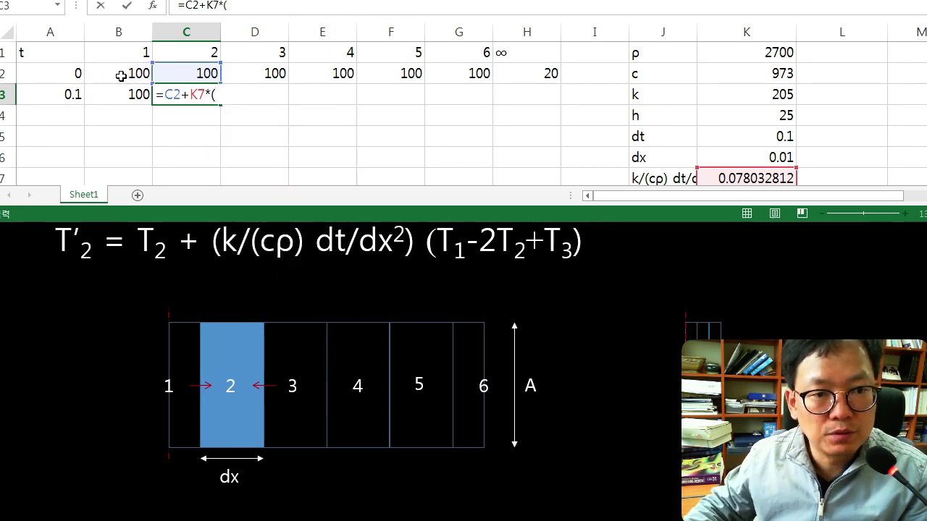
click(121, 75)
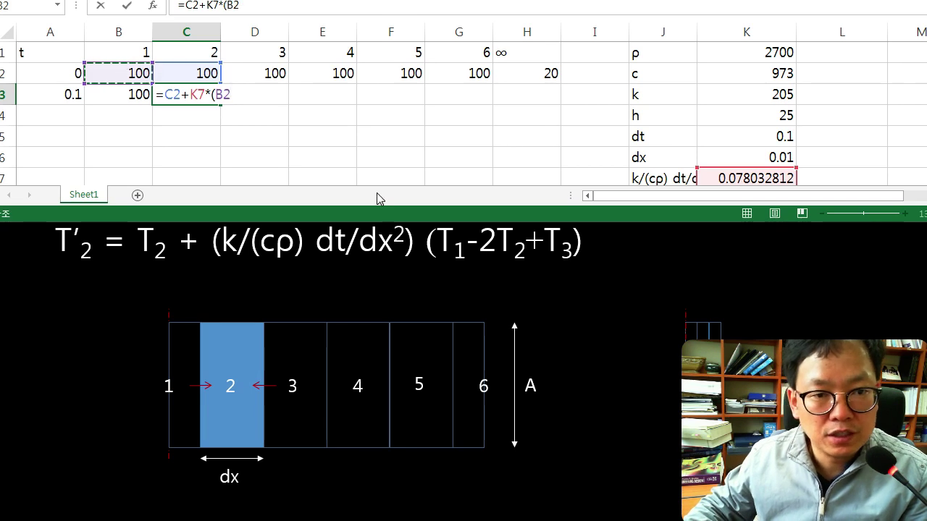
text(-2*)
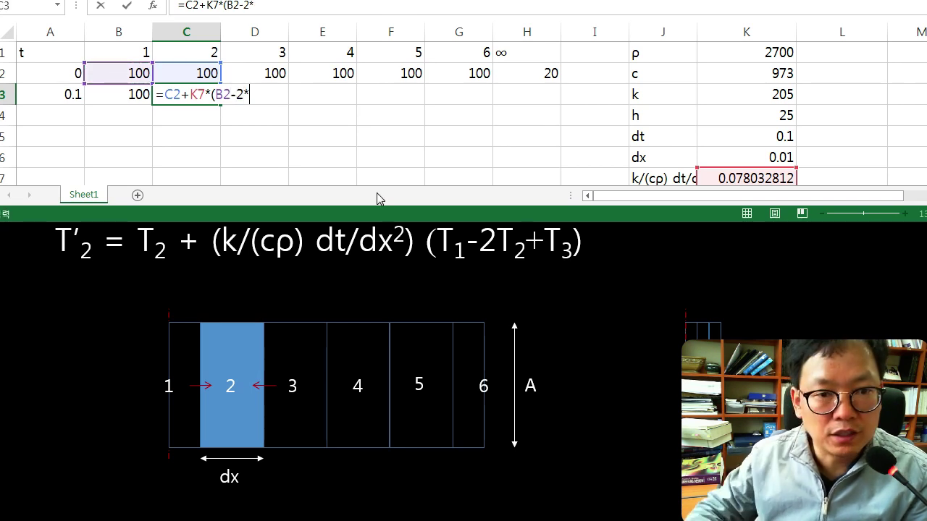
click(205, 76)
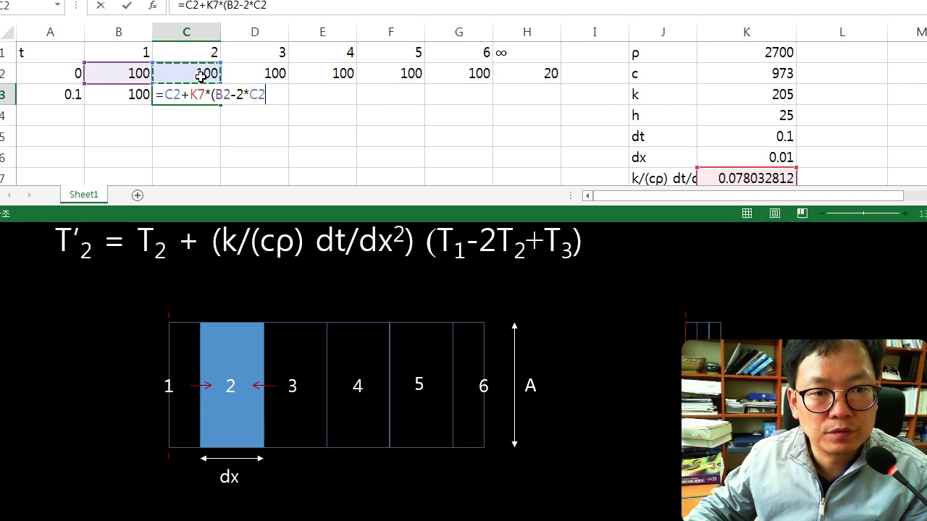
text(+)
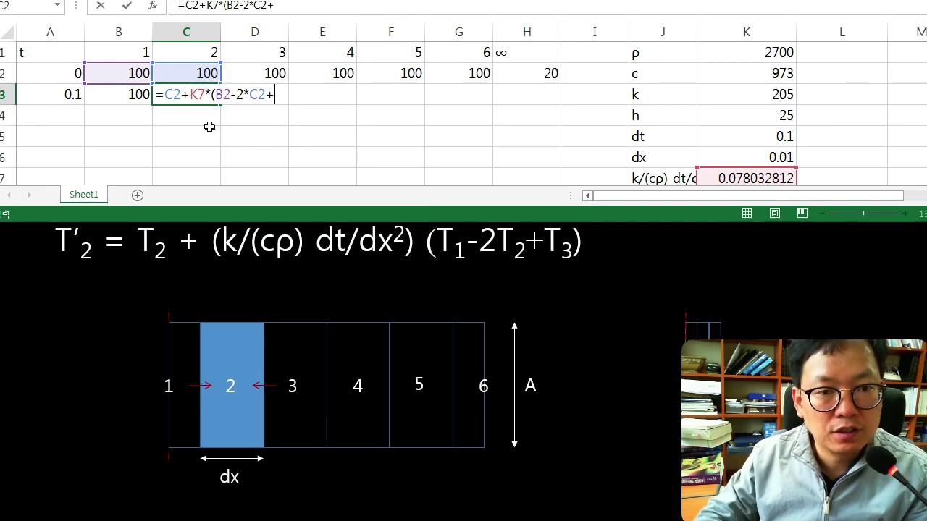
click(235, 73)
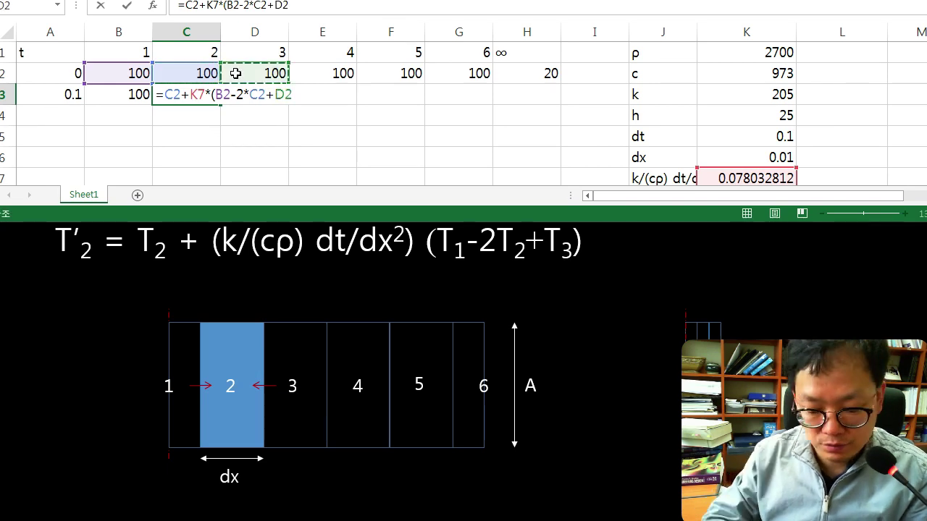
text())
key(Return)
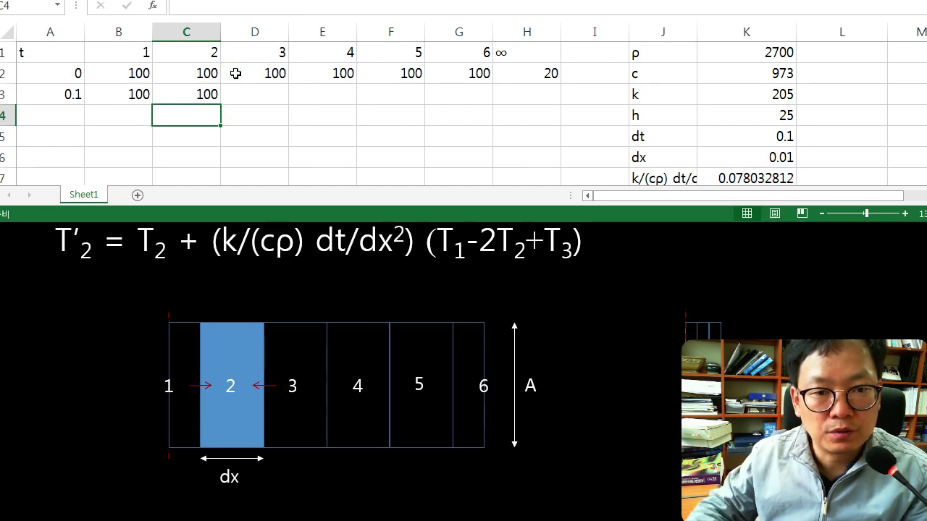
click(204, 93)
drag(221, 104, 275, 97)
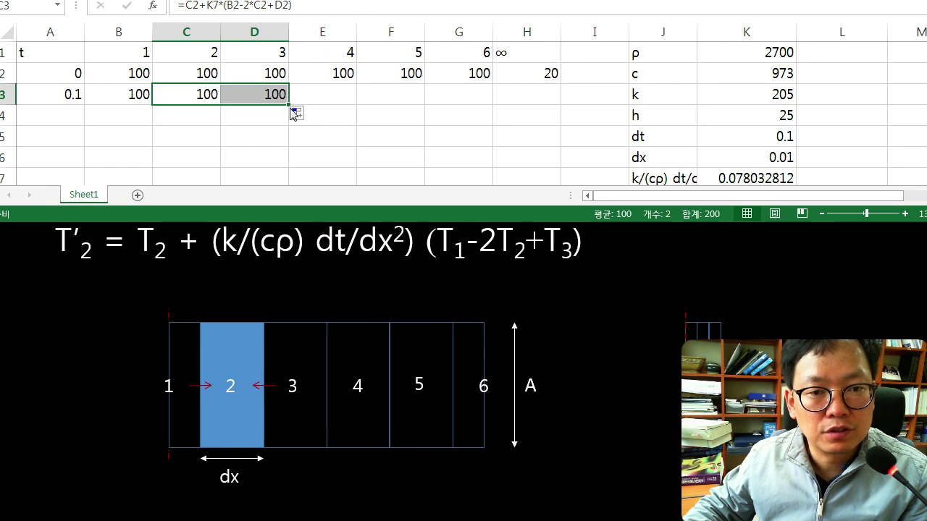
key(F2)
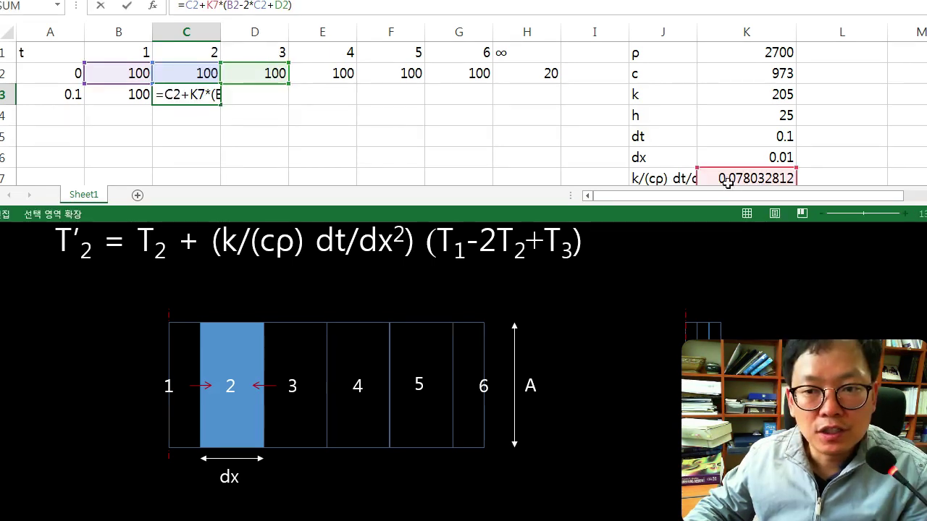
shift+click(207, 6)
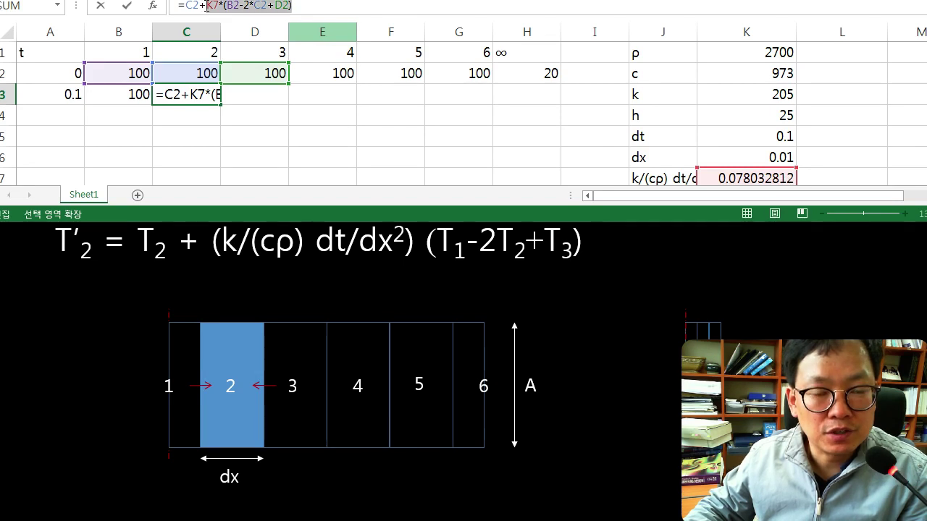
text($)
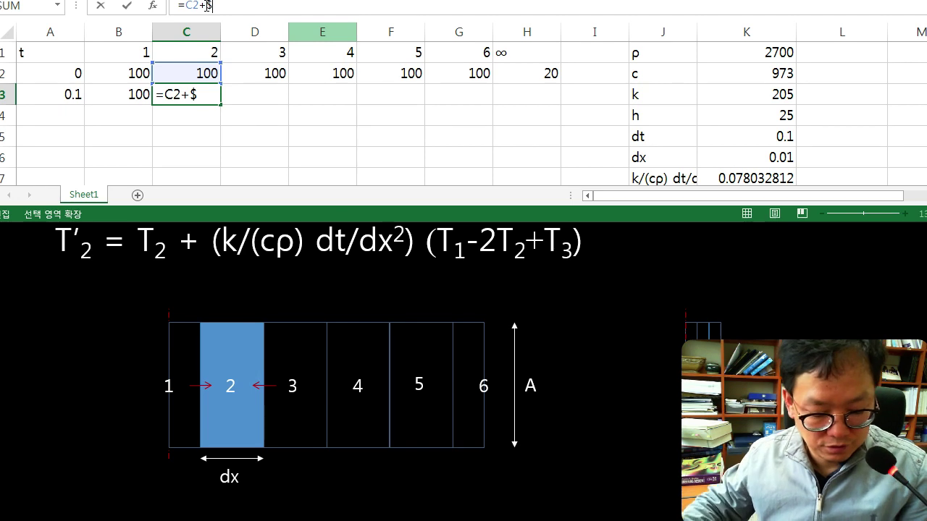
key(ctrl+z)
click(283, 141)
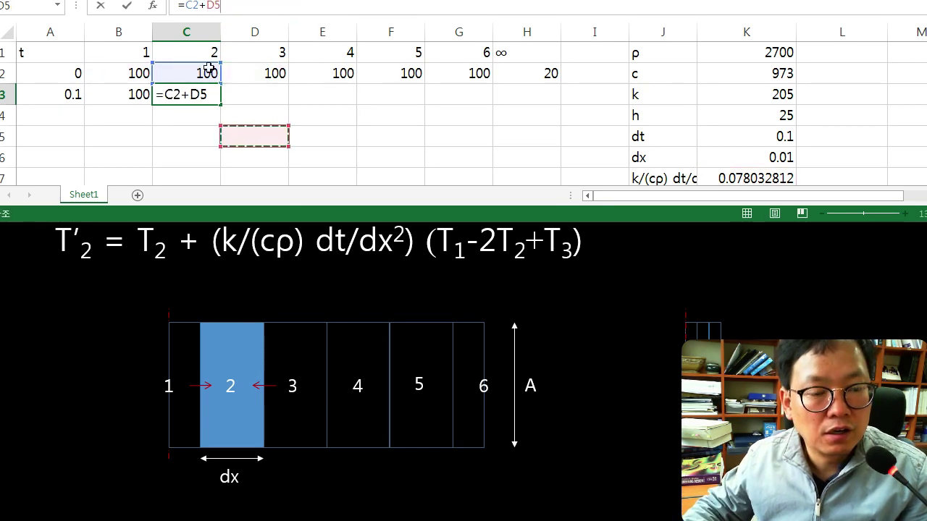
key(Escape)
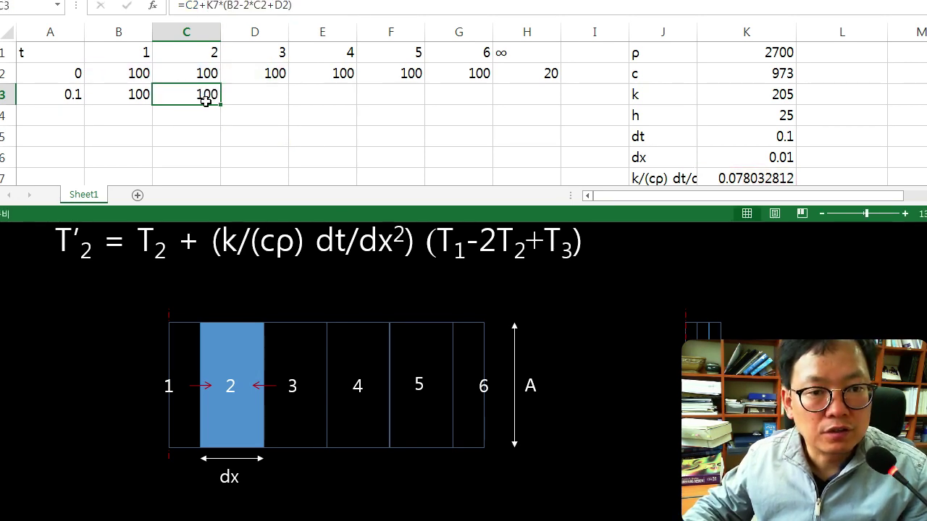
Make the K7 reference in C3's formula absolute, giving =C2+$K$7*(B2-2*C2+D2)
click(208, 5)
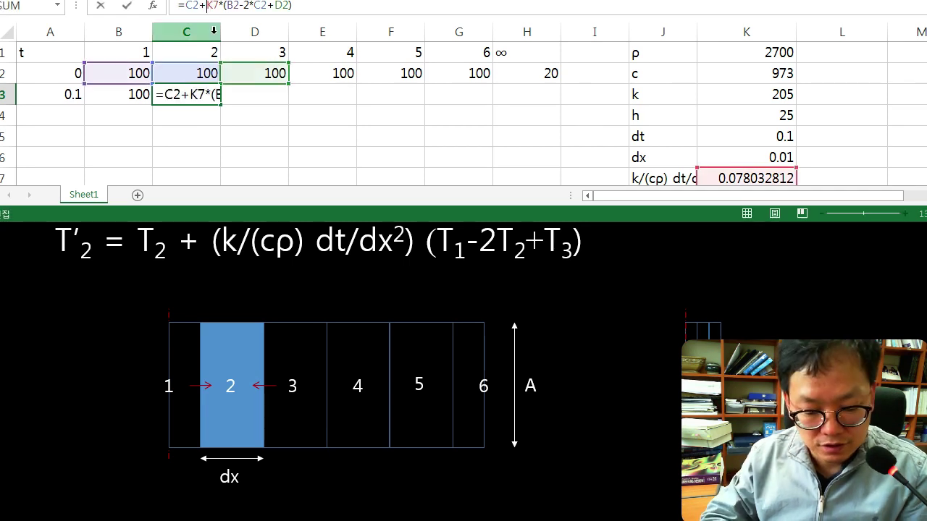
text($)
key(Right)
text($)
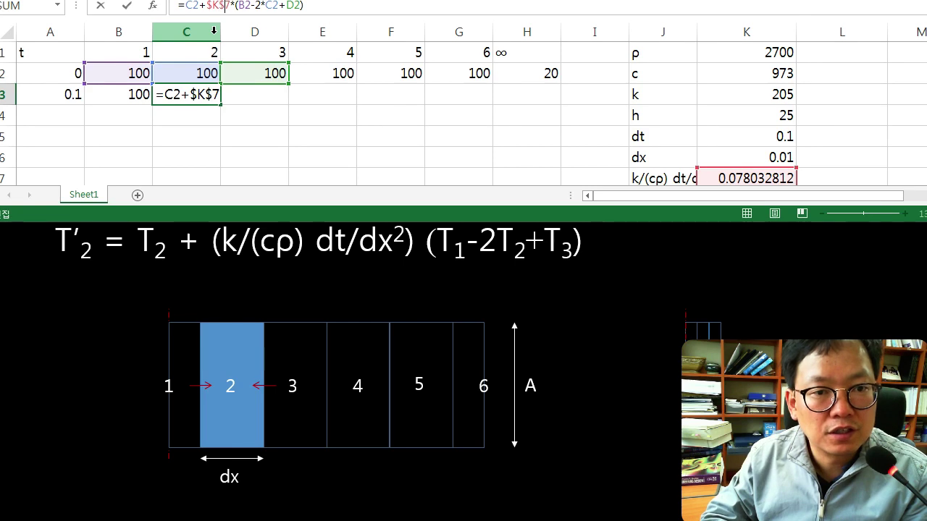
key(Return)
Make the K7 reference in B3's node 1 formula absolute, giving =B2+$K$7*2*(C2-B2)
click(131, 96)
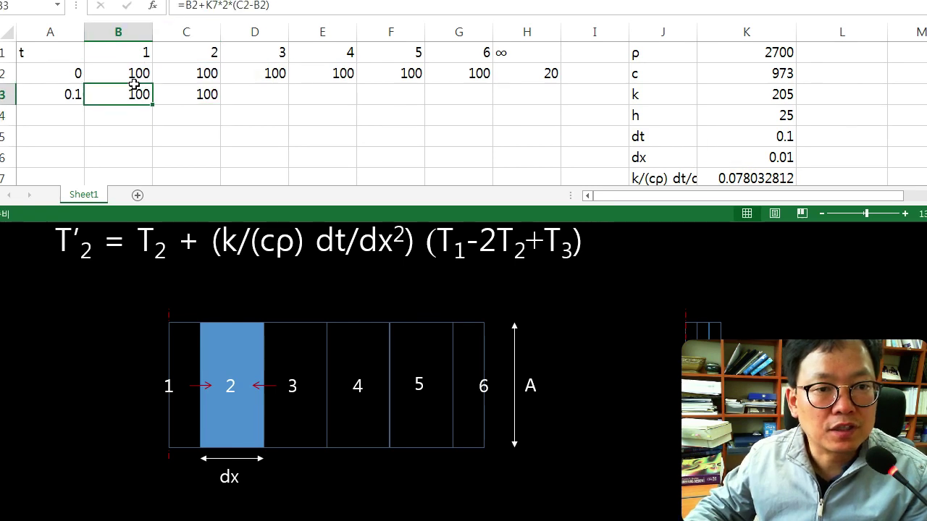
click(201, 10)
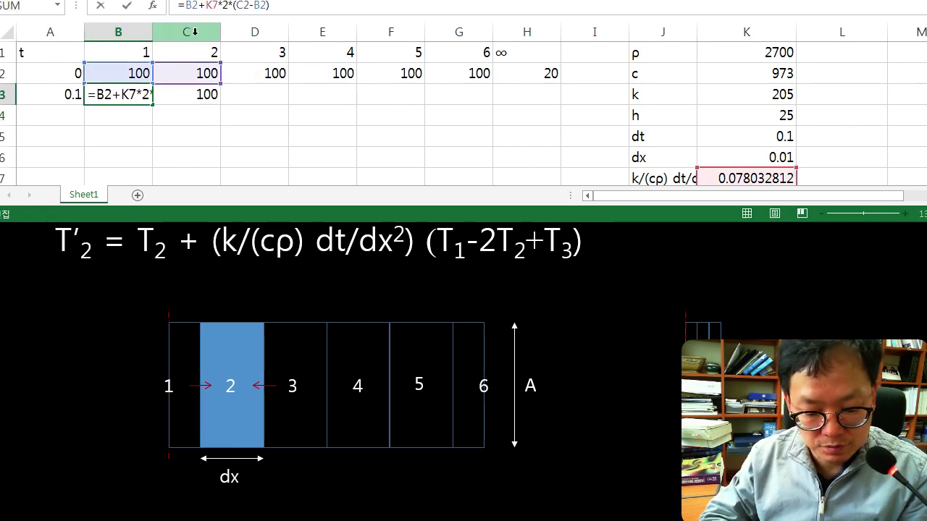
text($)
key(Right)
text($)
key(Return)
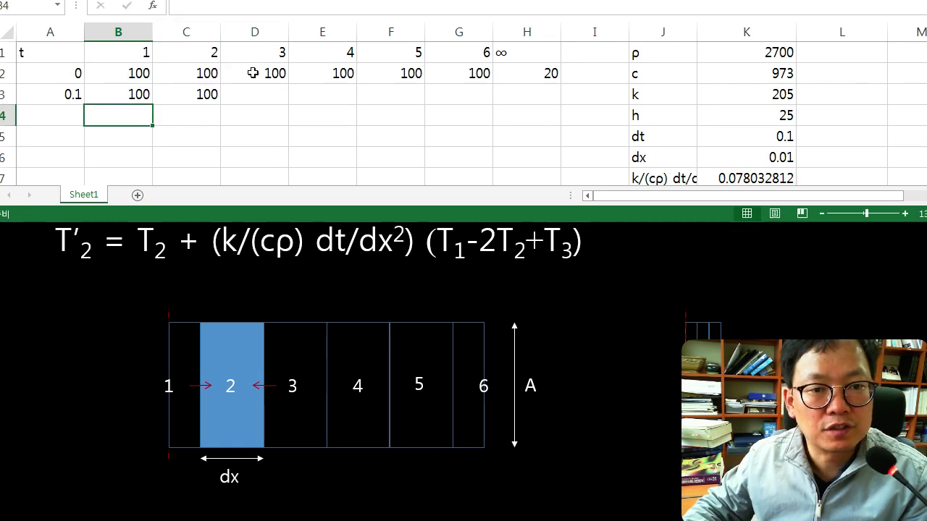
Fill the node 2 formula in C3 across through F3 for nodes 3 to 5
click(201, 94)
drag(221, 106, 415, 106)
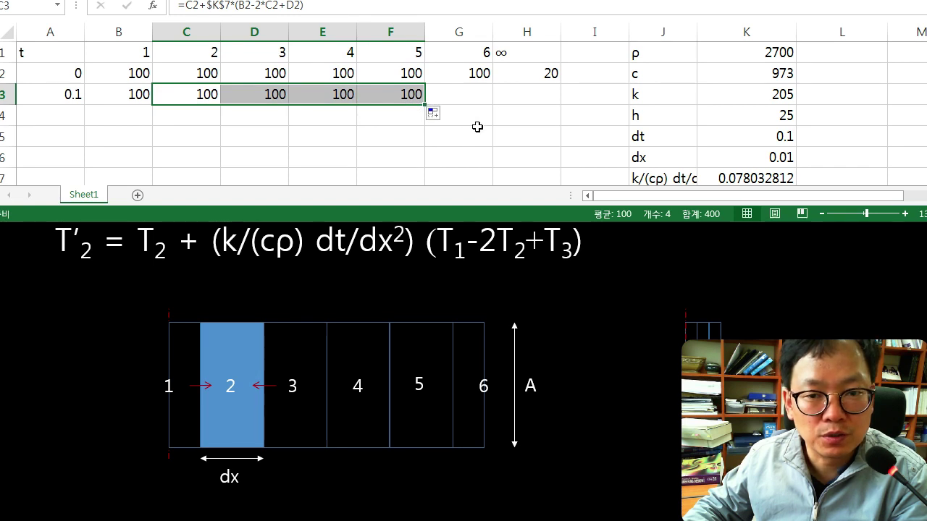
Select G3, advance the slide show to the conduction and convection equation for node 6, and return to the spreadsheet
click(469, 100)
click(572, 312)
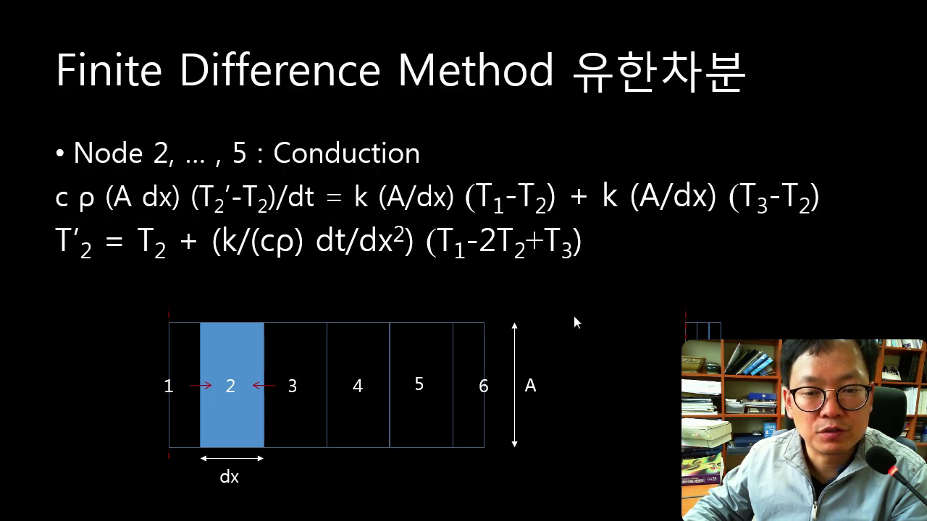
key(Right)
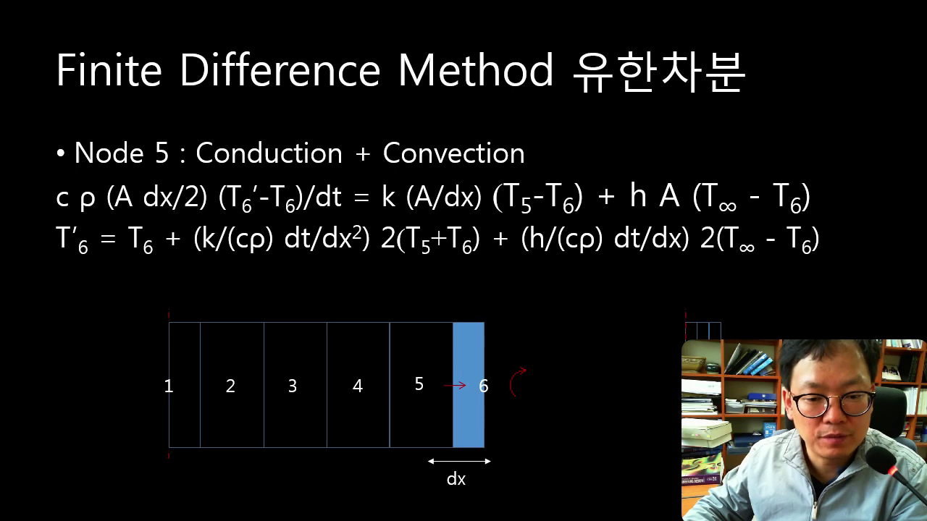
key(alt+Tab)
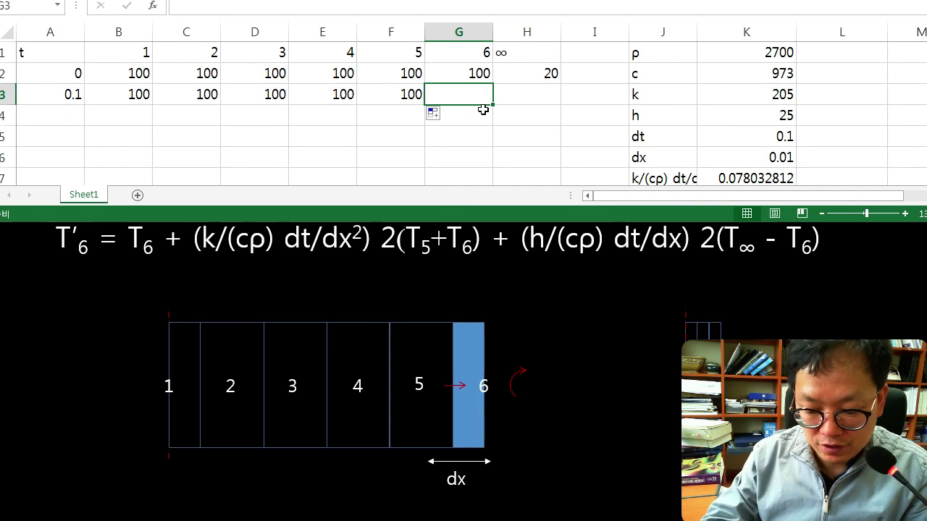
Start the node 6 temperature formula in G3 with its conduction part, =G2+$K$7*2(F2-G2)+
text(=)
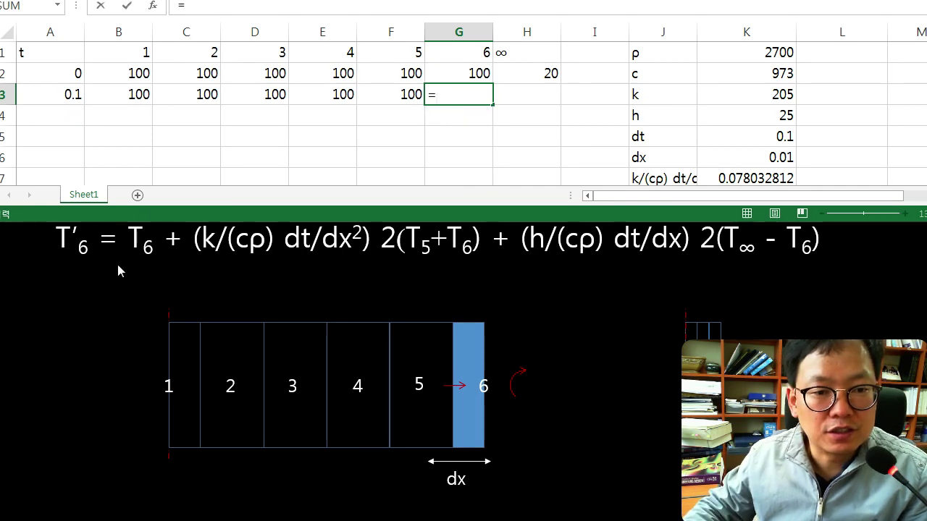
click(473, 73)
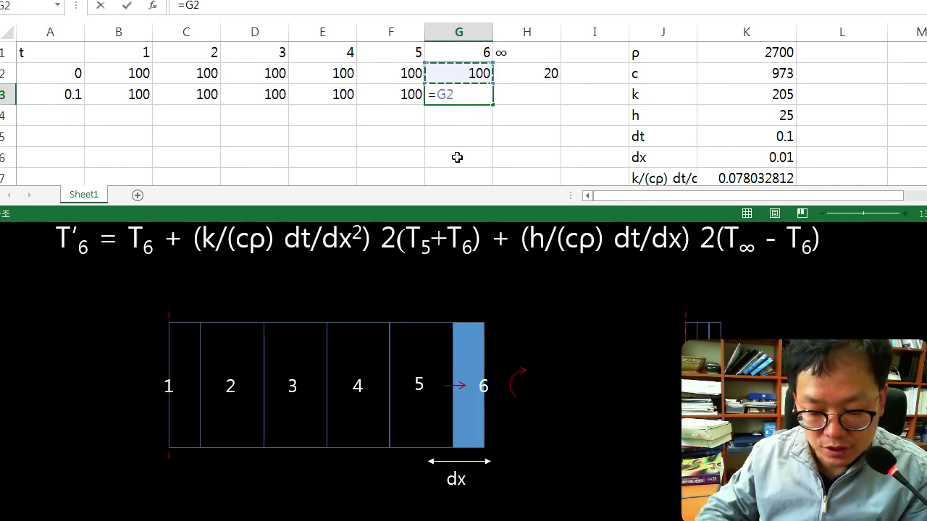
text(+)
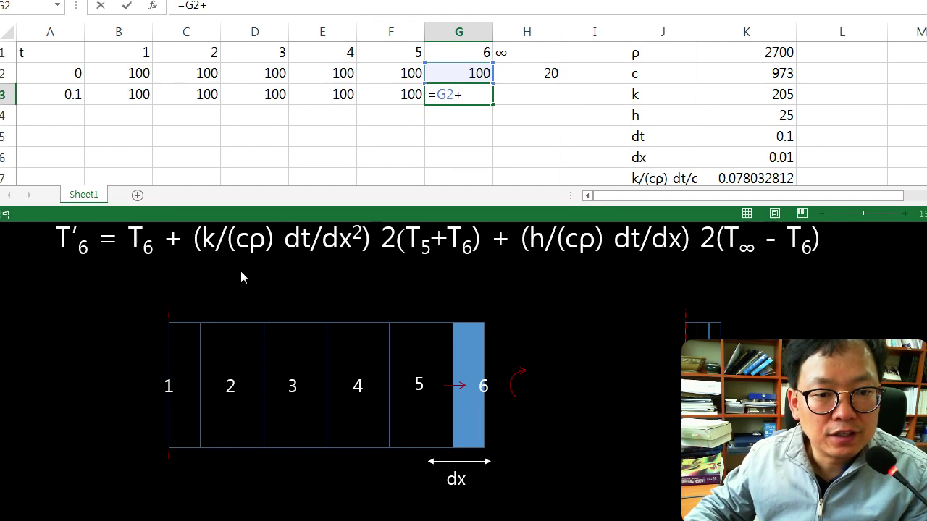
click(753, 178)
click(210, 6)
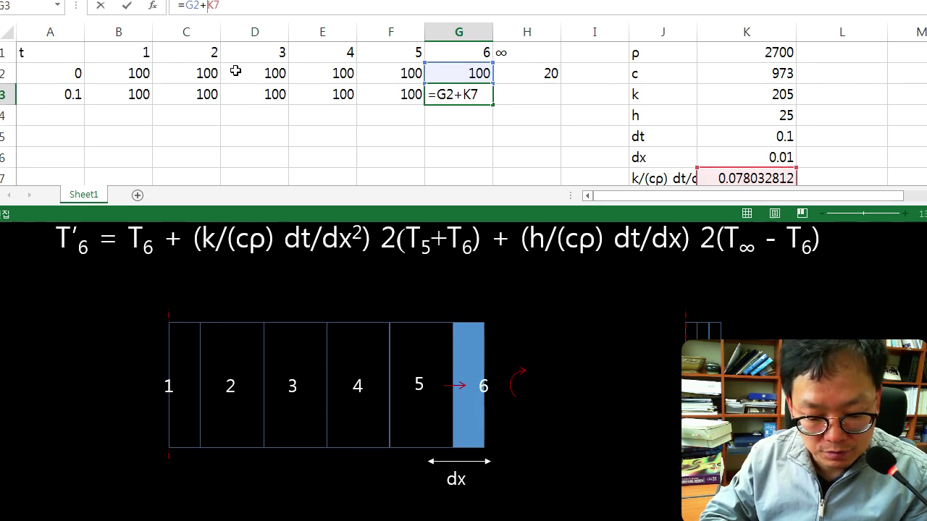
text($K$7*)
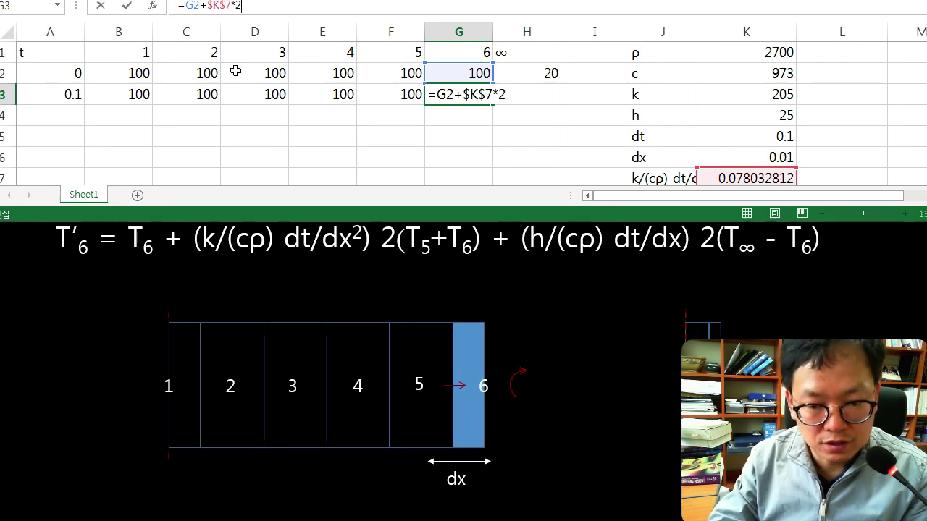
text(2()
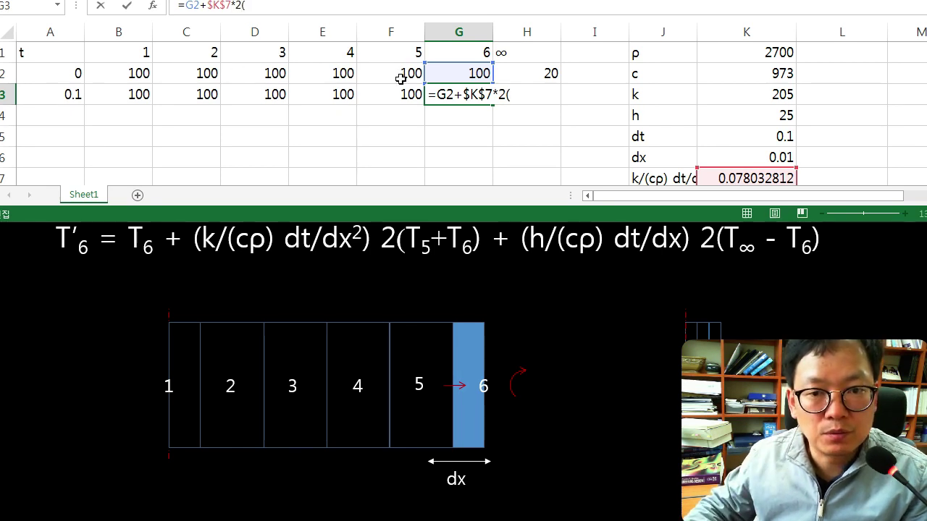
click(403, 74)
text(-)
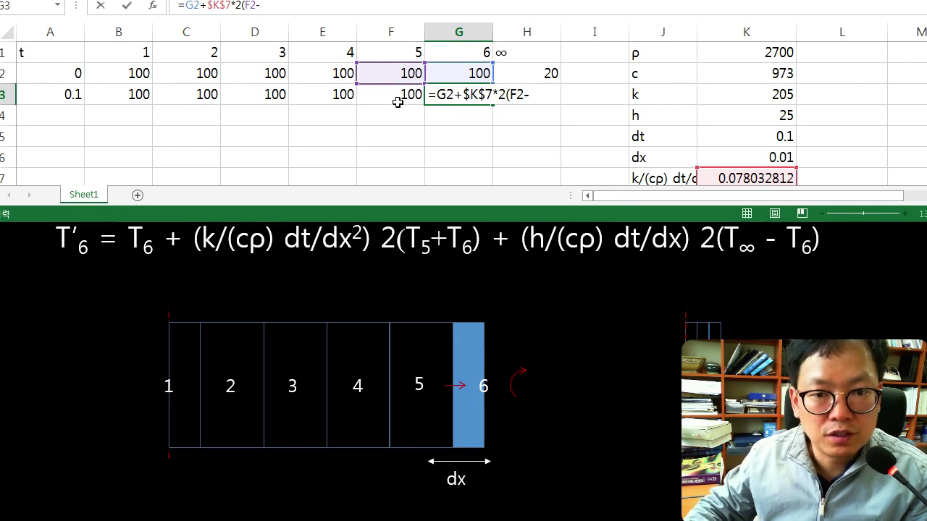
click(454, 69)
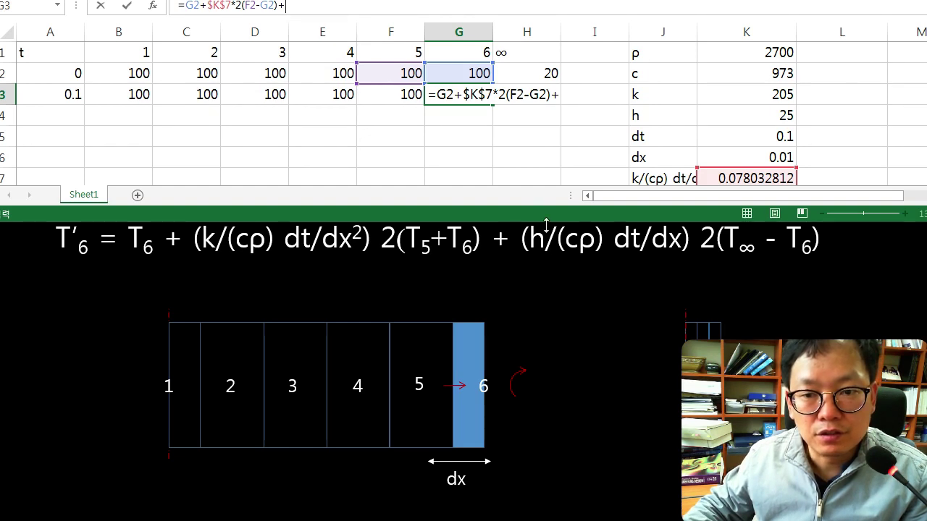
Append the convection coefficient from K8 to G3's formula as the absolute multiplier $K$8*
drag(546, 225, 548, 244)
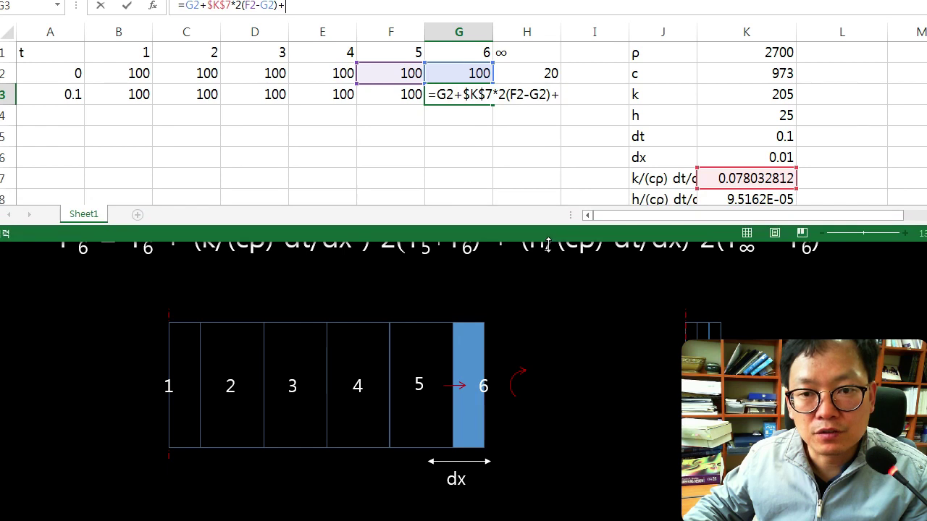
click(747, 200)
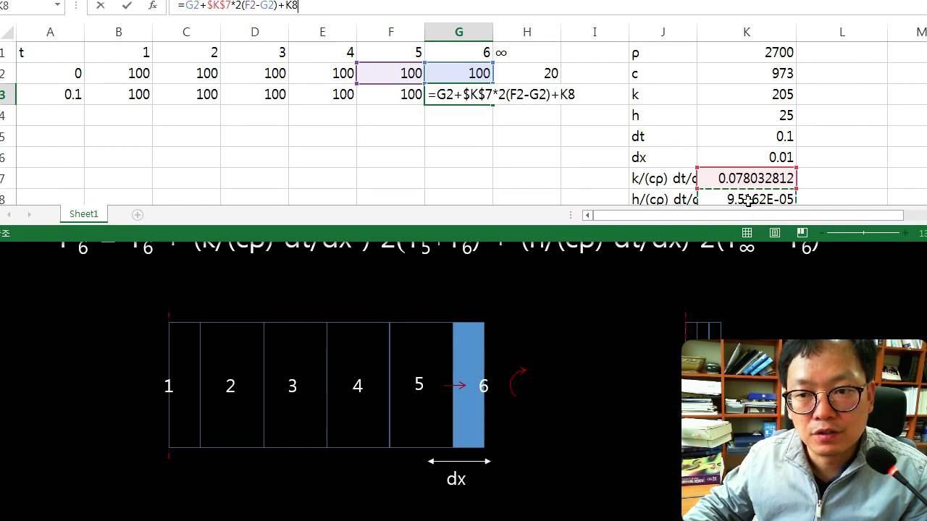
click(285, 8)
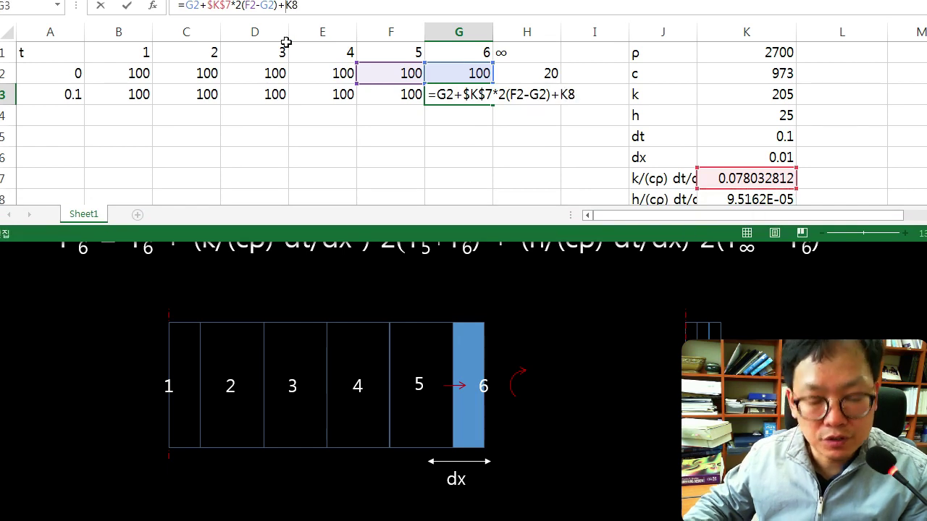
text($)
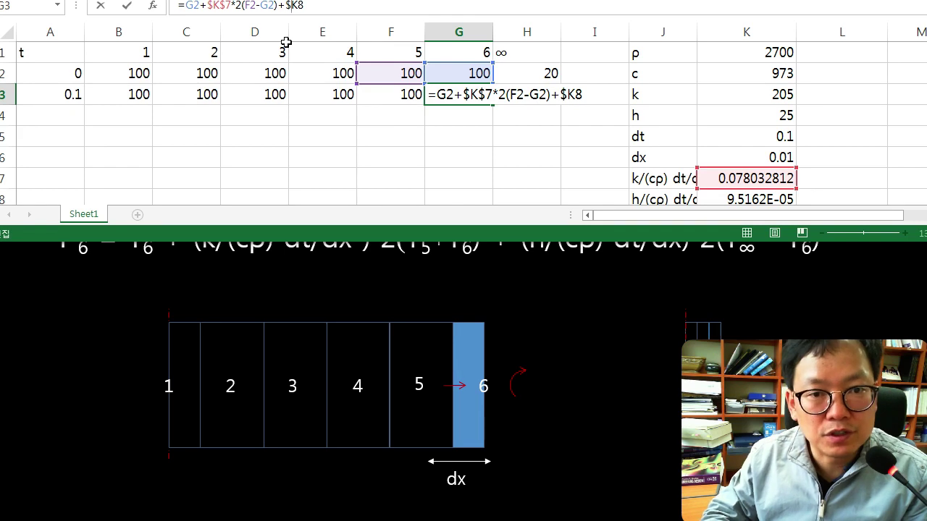
key(Right)
text($)
key(Right)
text(*)
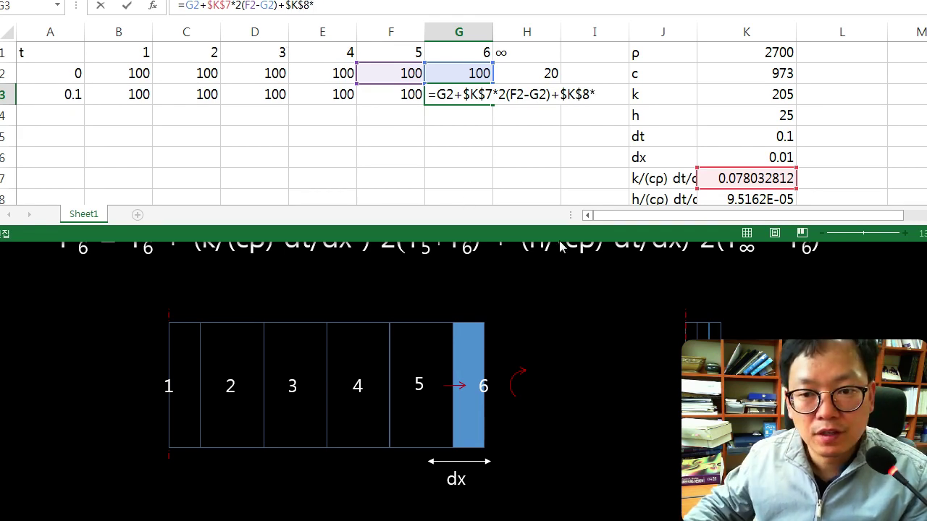
Complete G3's formula with the temperature difference ($H$2-G2), keeping the ambient temperature reference absolute
click(536, 75)
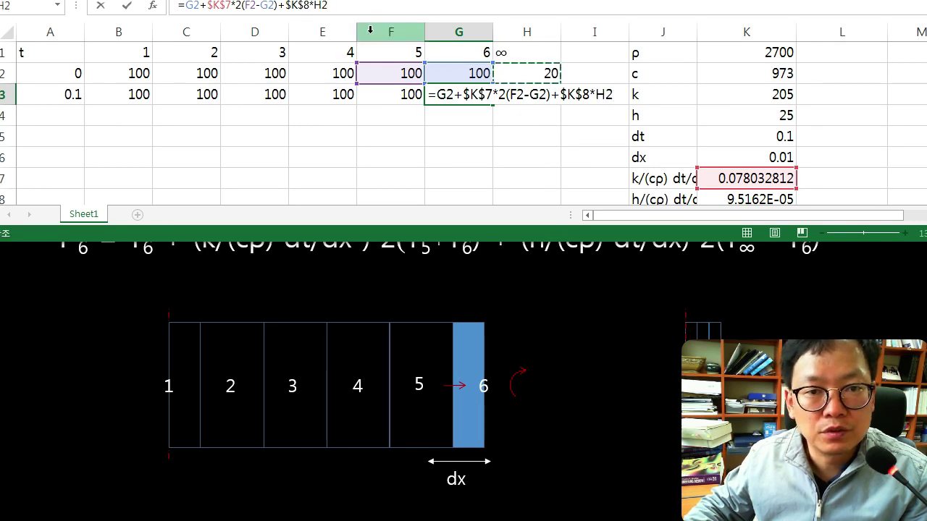
click(318, 6)
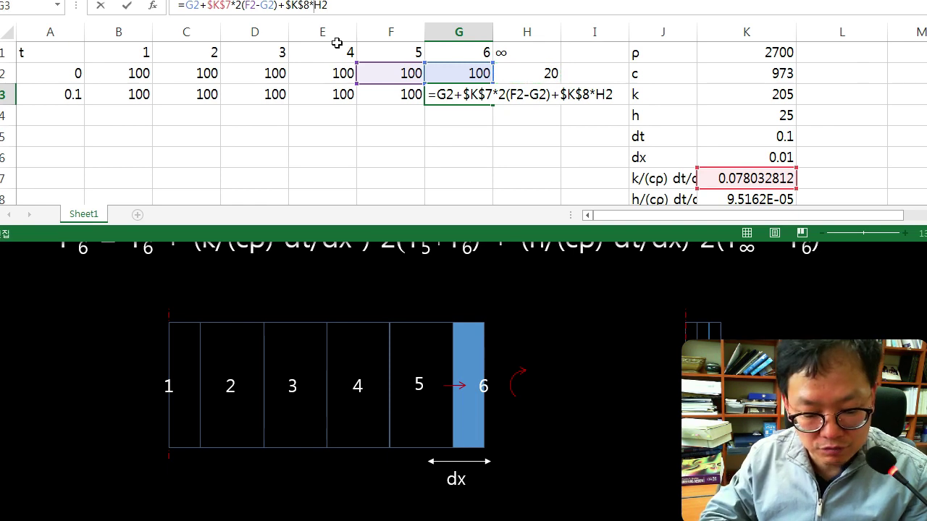
text($)
key(Right)
text($)
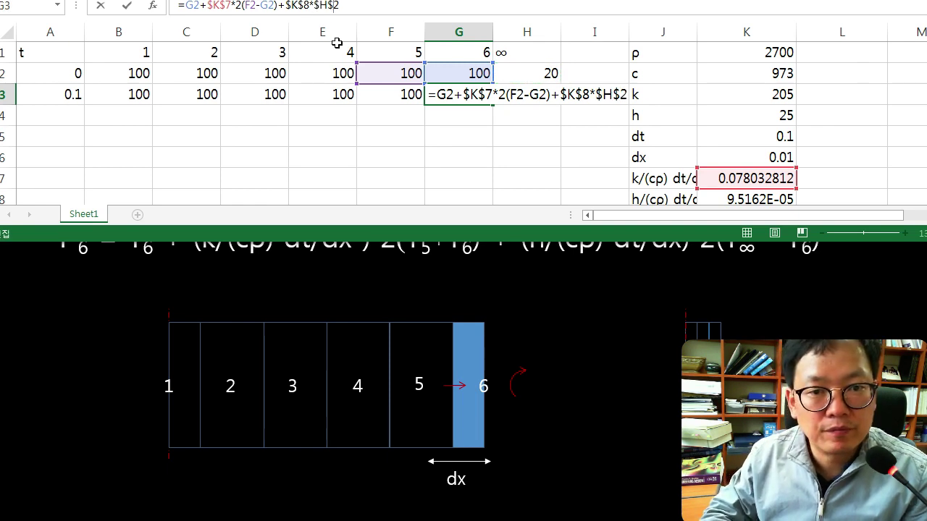
key(Left)
text(()
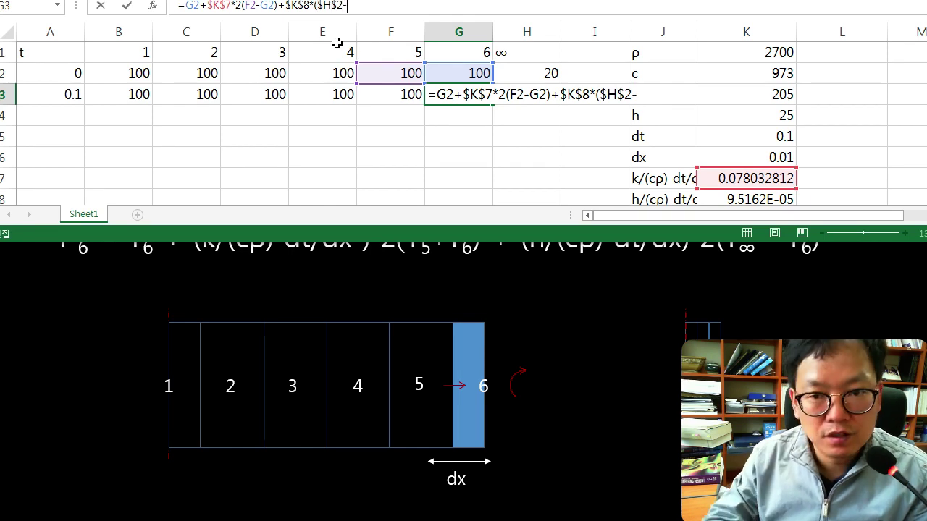
click(473, 73)
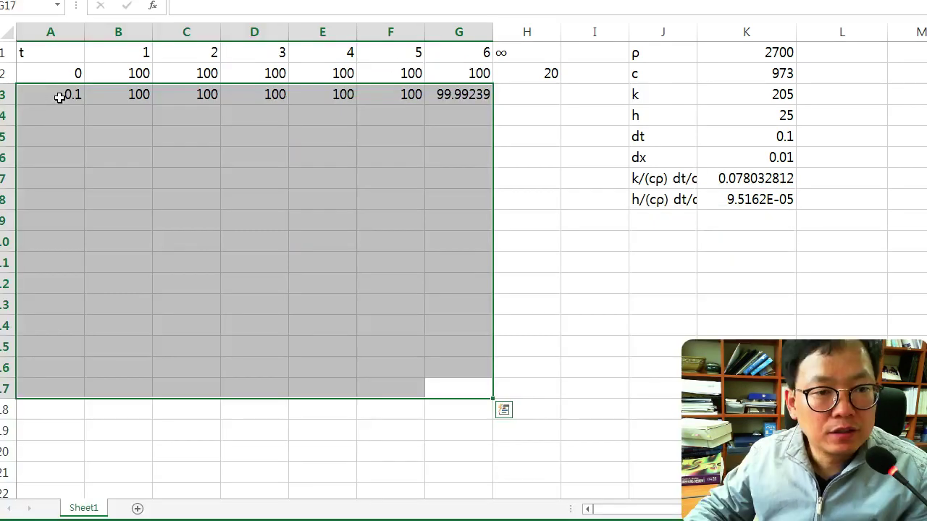
Try to fill the time step and node formulas in A3:G3 down through row 5
click(176, 410)
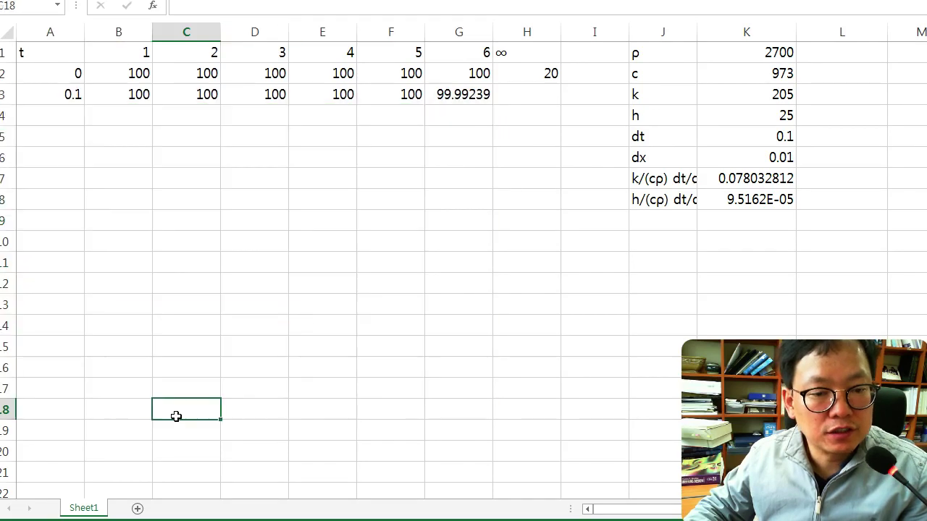
click(48, 99)
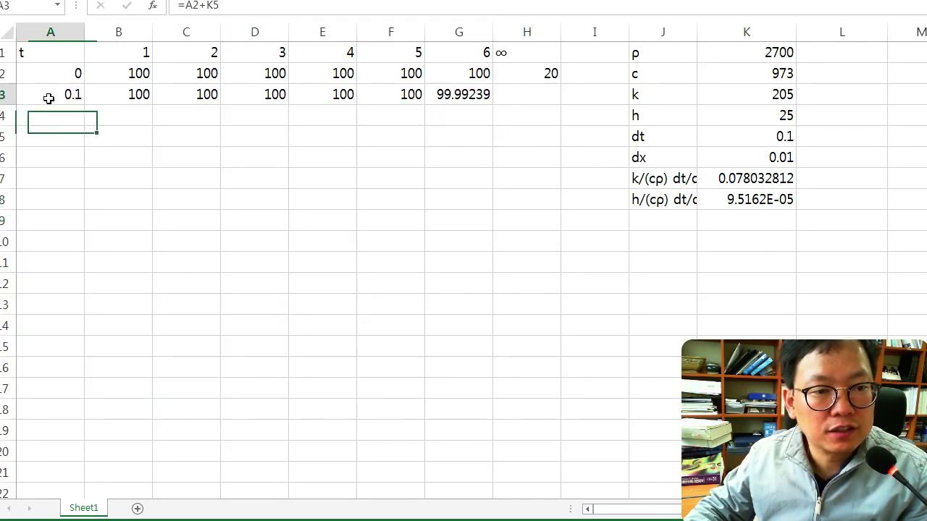
shift+click(477, 99)
drag(493, 106, 490, 142)
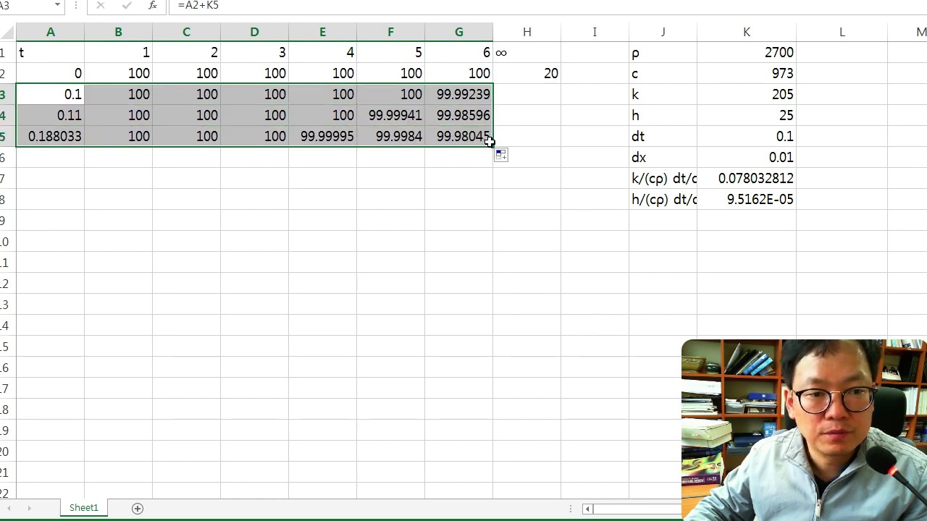
Undo the fill and make the K5 reference in A3 absolute, giving =A2+$K$5
click(456, 193)
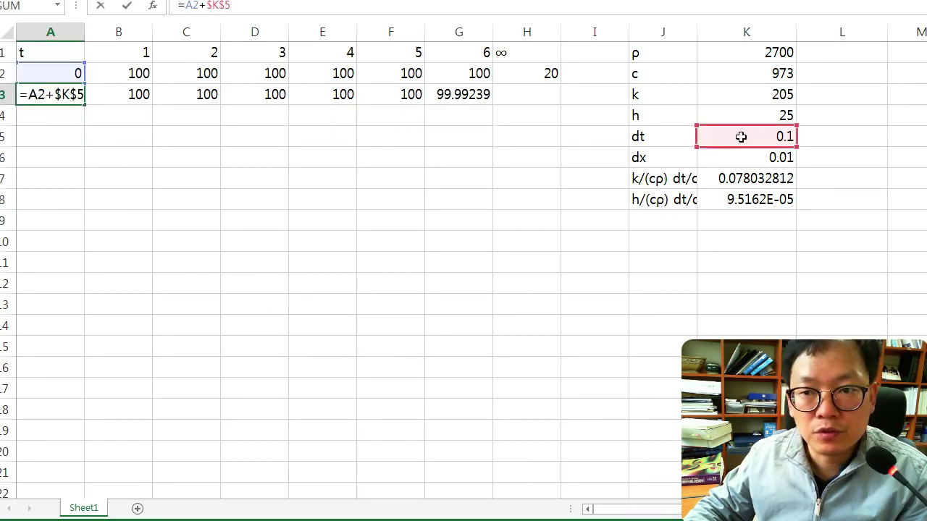
shift+click(108, 143)
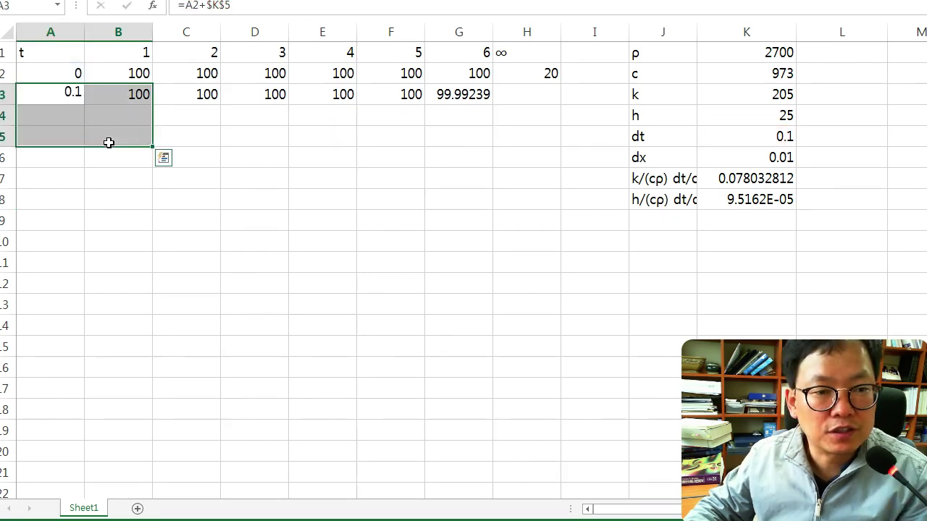
Fill the formulas in A3:G3 down through row 694
click(74, 95)
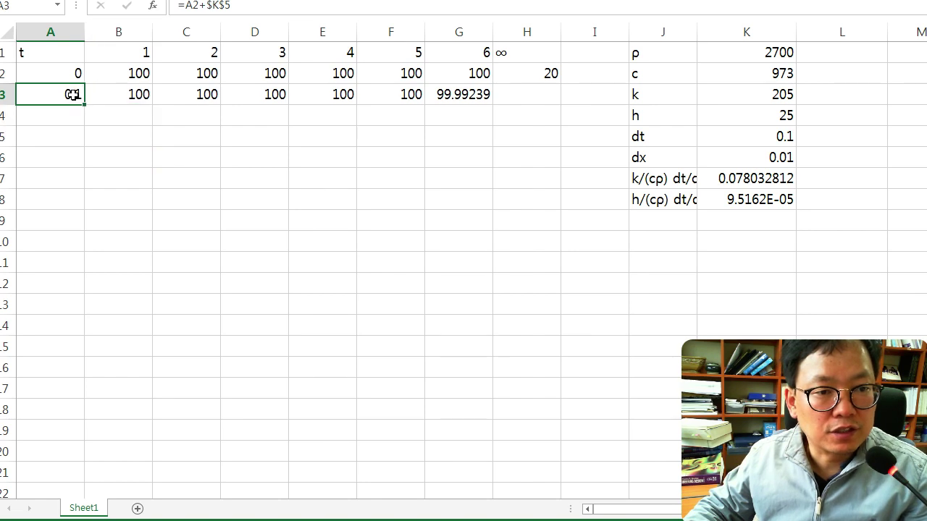
shift+click(462, 95)
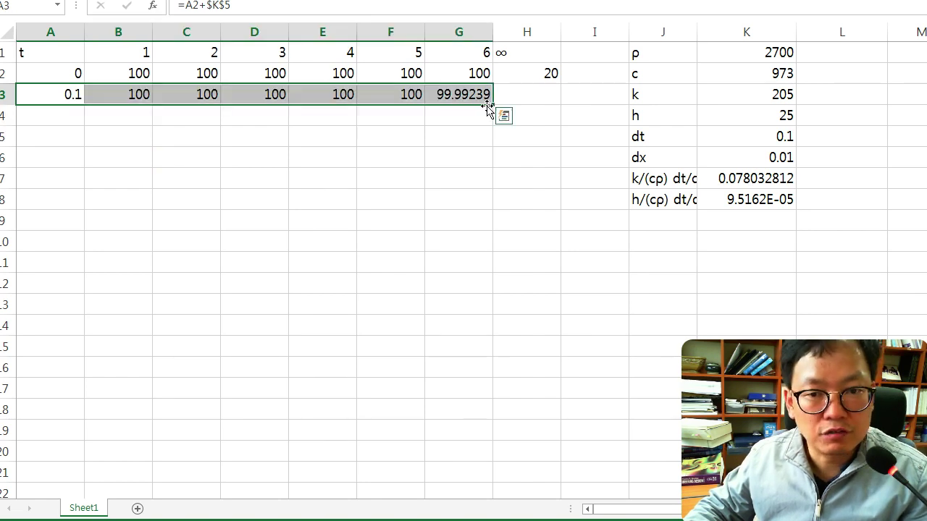
drag(493, 107, 495, 461)
click(567, 328)
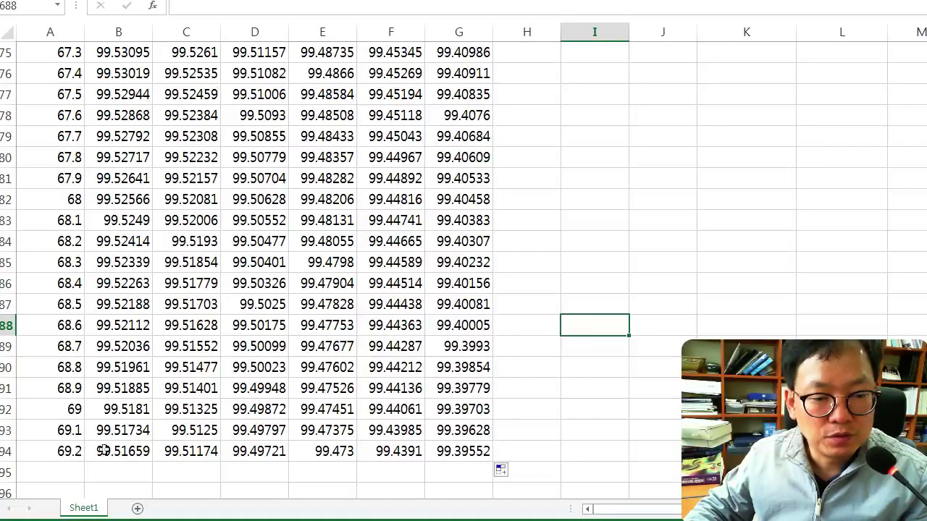
Insert a line chart of the node temperatures in B694:G694, the last calculated time step
drag(114, 451, 476, 455)
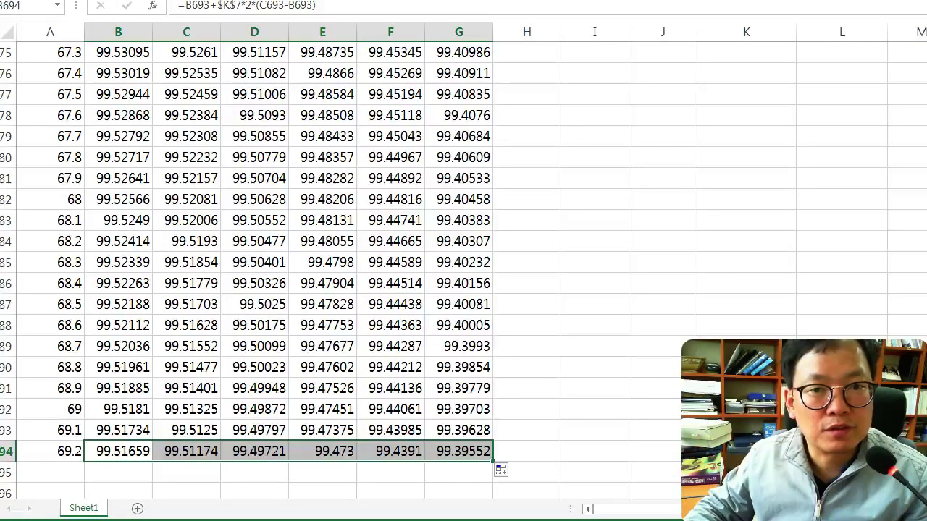
click(501, 469)
click(376, 26)
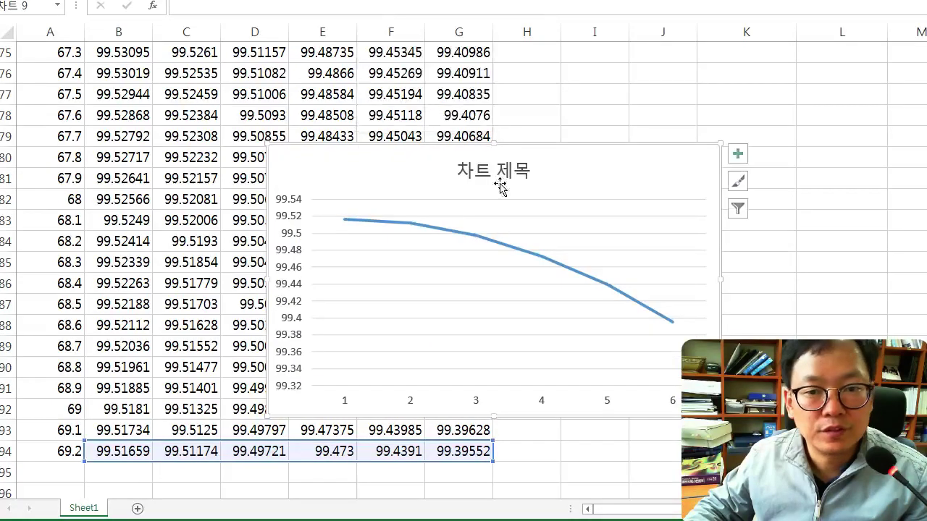
Delete the title of the row 694 temperature chart and shift the chart sideways over columns C to I
drag(638, 152, 543, 160)
click(438, 181)
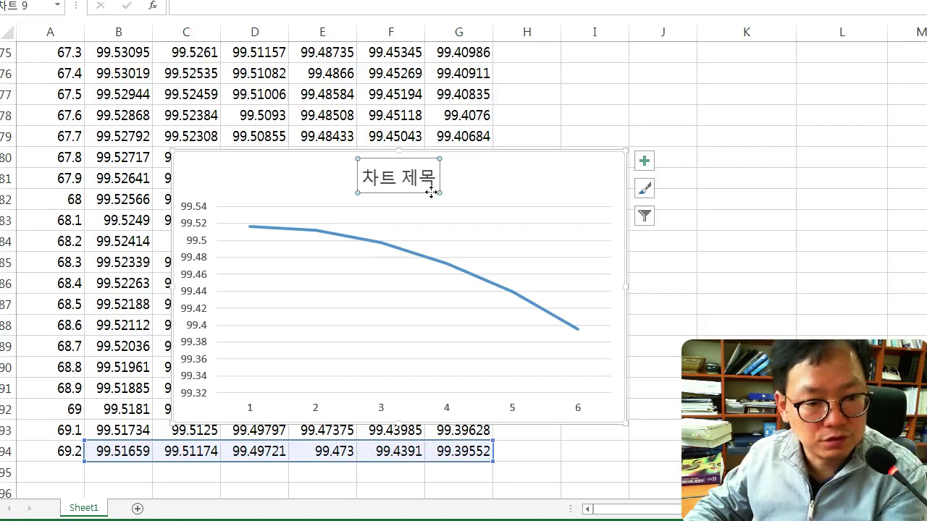
key(Delete)
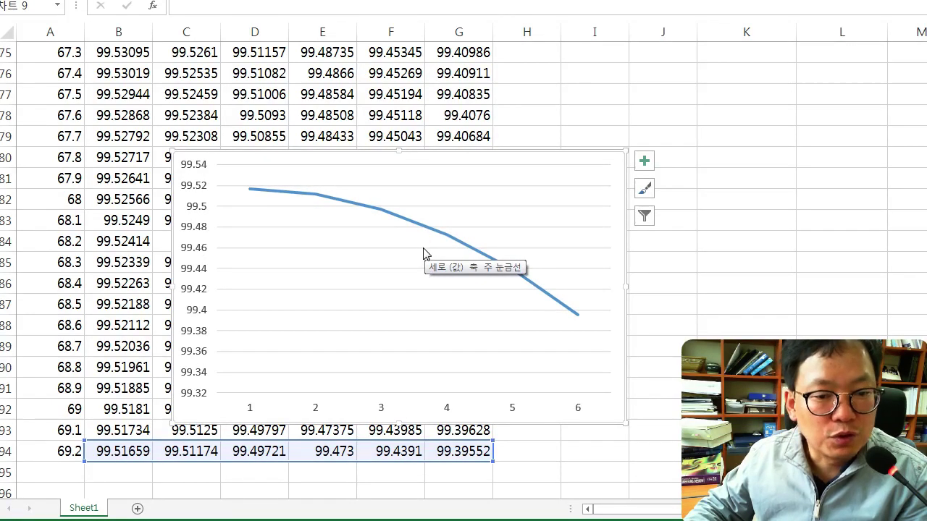
mouse_move(248, 194)
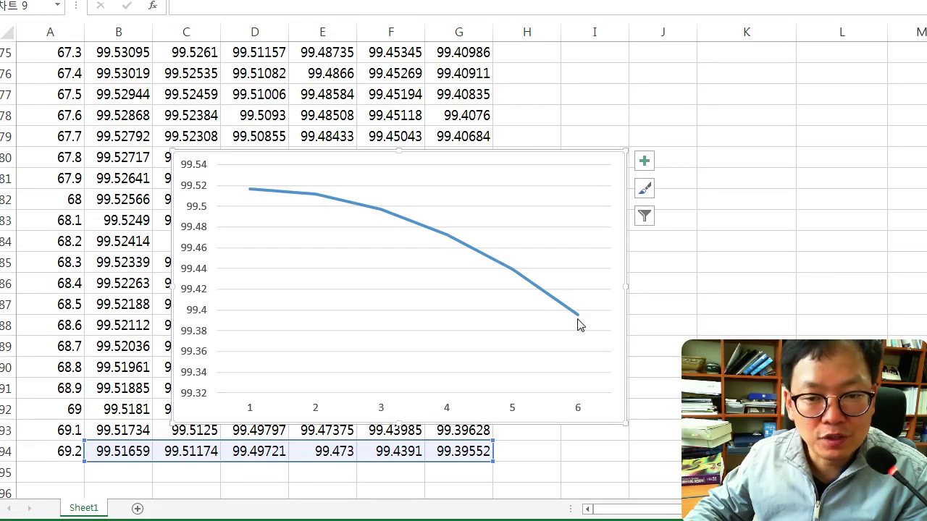
mouse_move(579, 324)
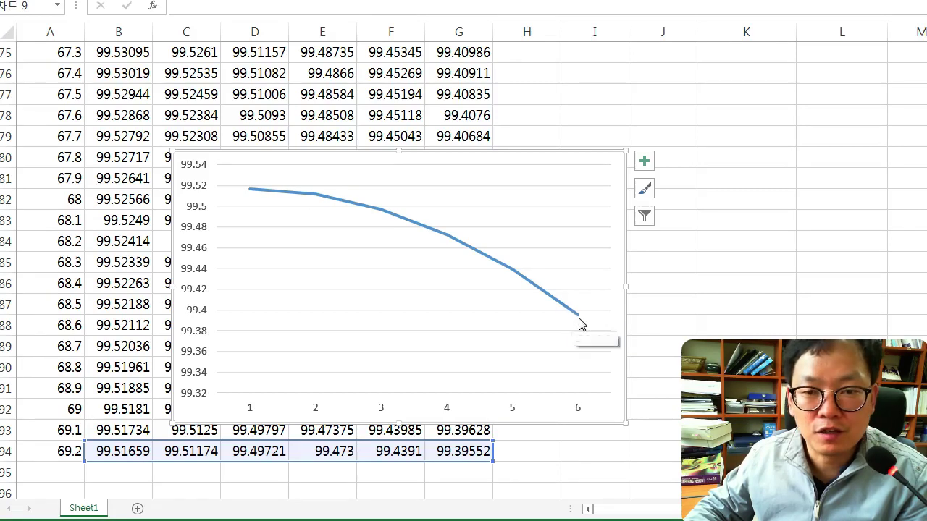
click(606, 307)
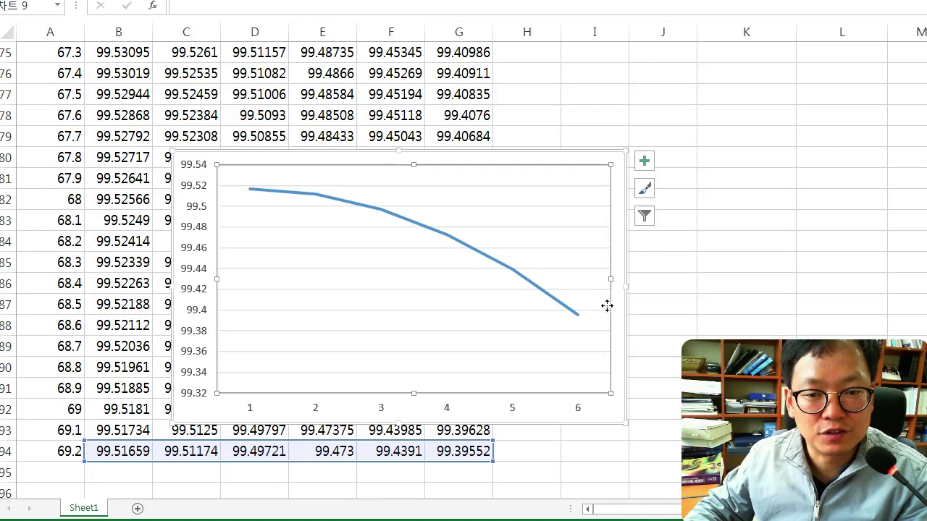
click(654, 338)
click(613, 321)
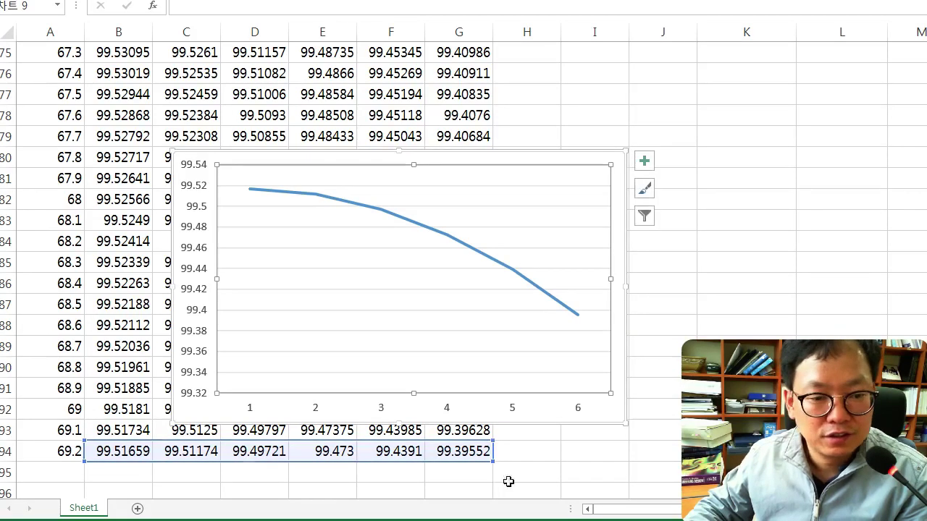
Fill the time step and node formulas in A694:G694 down through row 1937
click(504, 482)
click(456, 474)
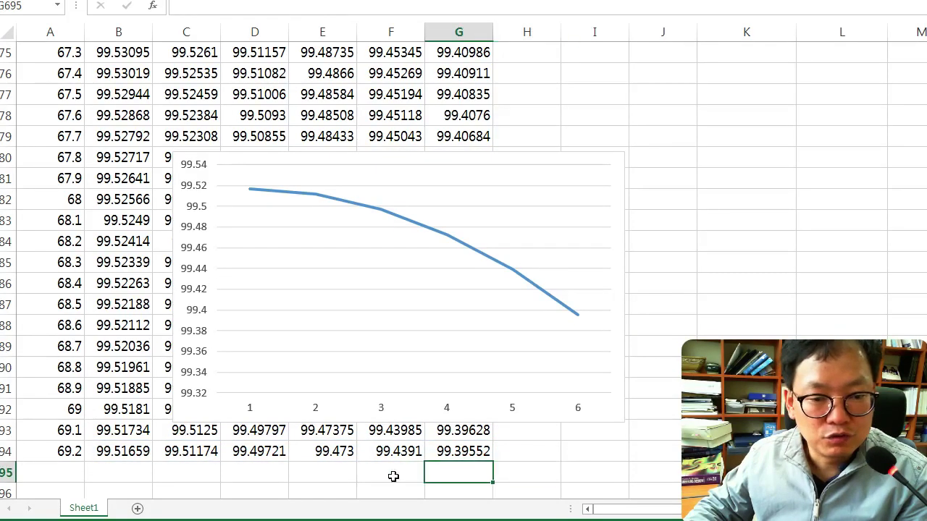
click(72, 451)
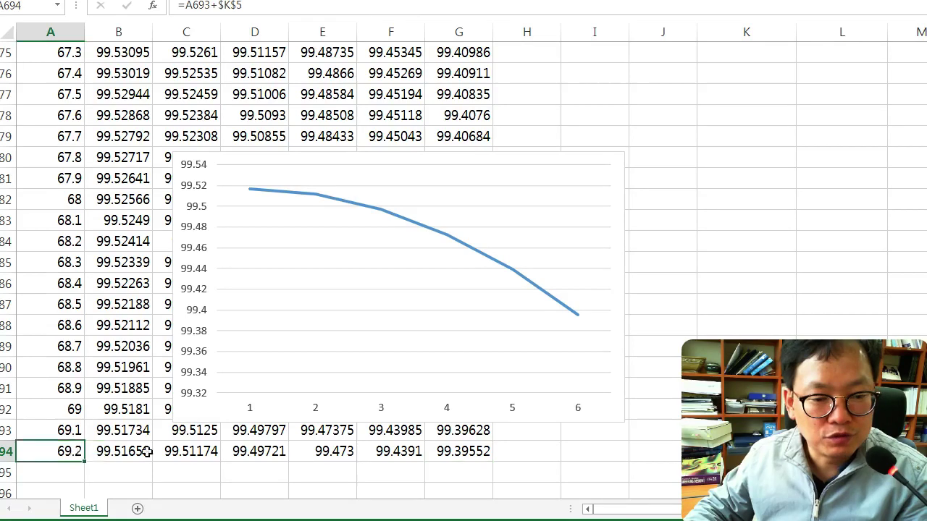
shift+click(479, 450)
mouse_move(493, 461)
mouse_down()
mouse_move(500, 81)
mouse_move(499, 461)
mouse_up()
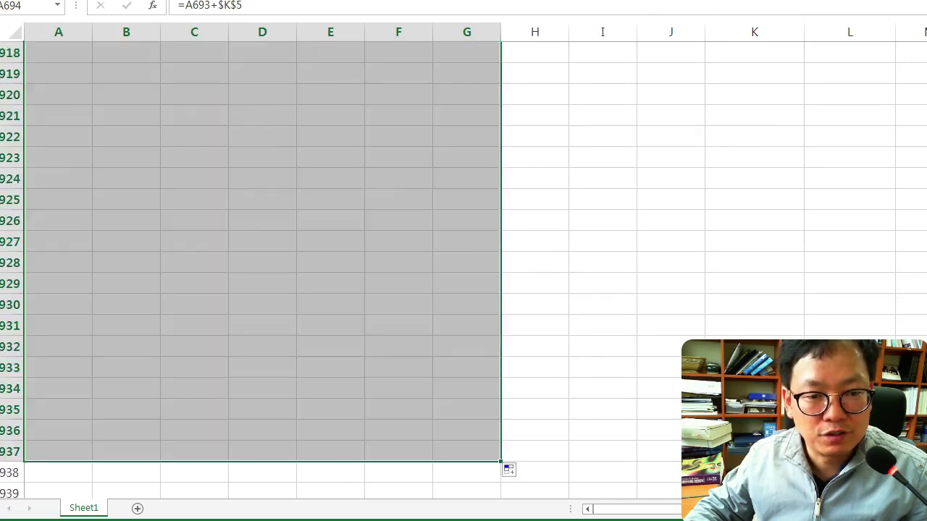
click(551, 306)
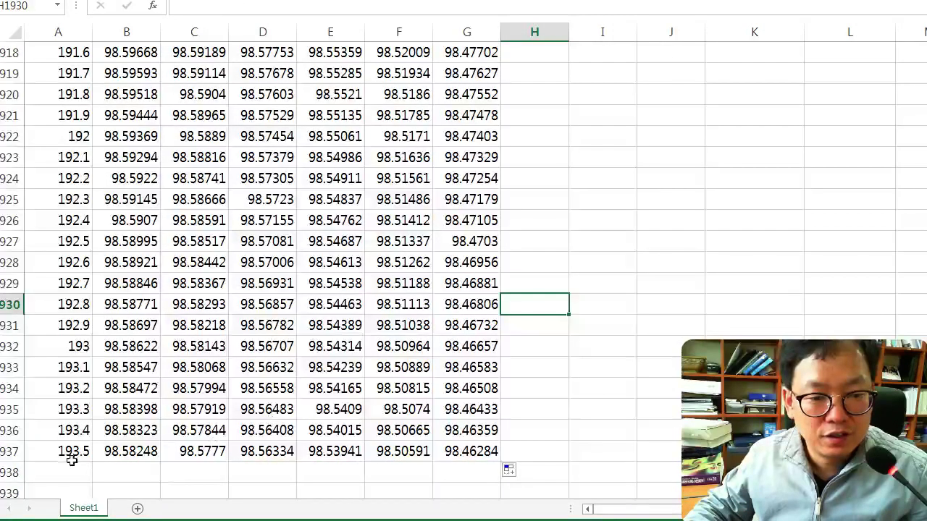
Insert a line chart of the node temperatures in B1937:G1937, the last calculated time step
mouse_move(128, 449)
mouse_down()
mouse_move(471, 451)
mouse_move(464, 451)
mouse_up()
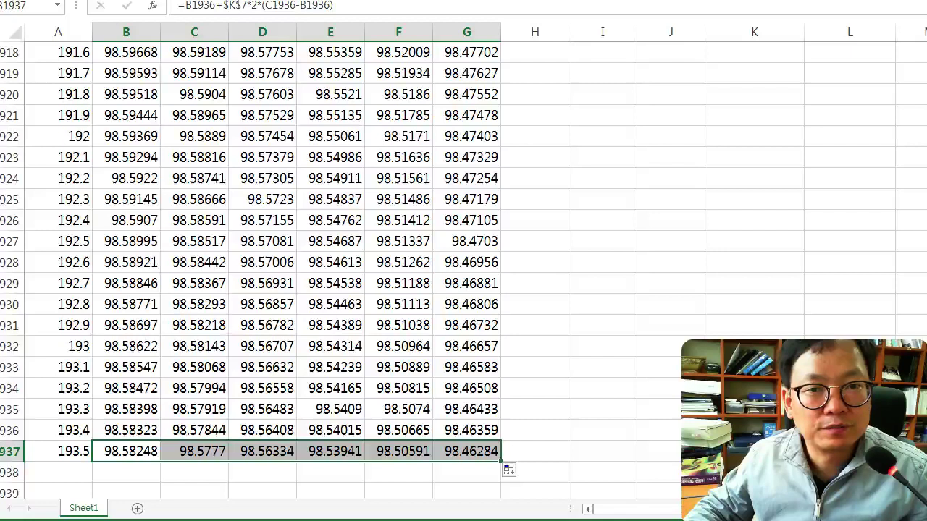
click(364, 1)
click(375, 5)
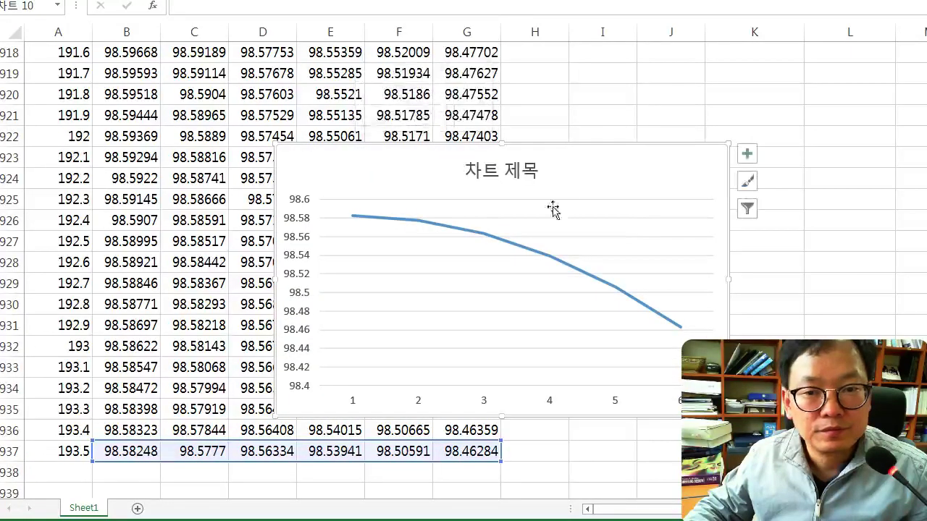
Delete the title of the row 1937 chart and shift the chart sideways over columns C to I
click(501, 181)
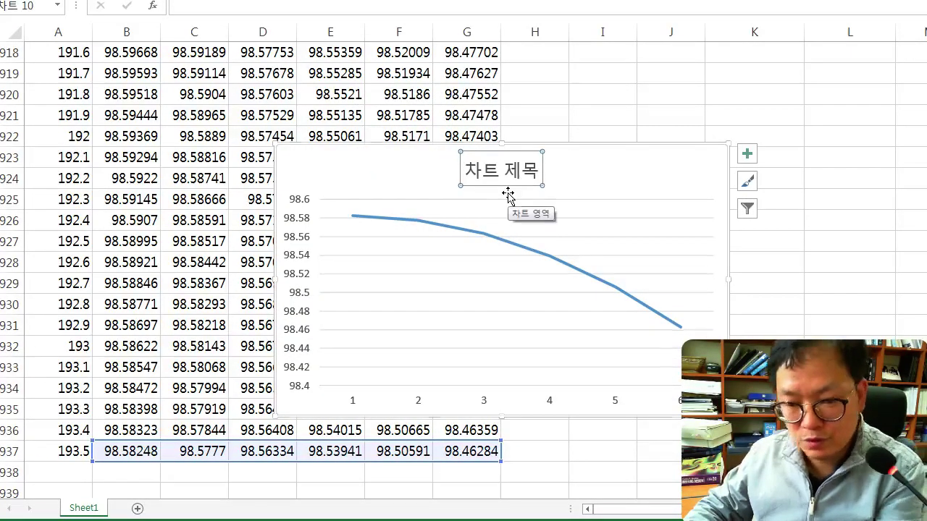
key(Delete)
drag(596, 155, 473, 148)
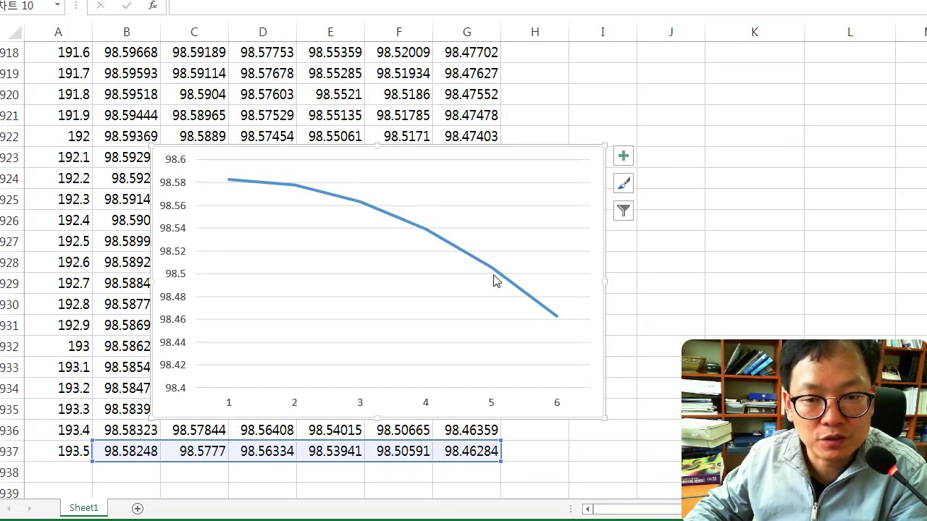
mouse_move(556, 321)
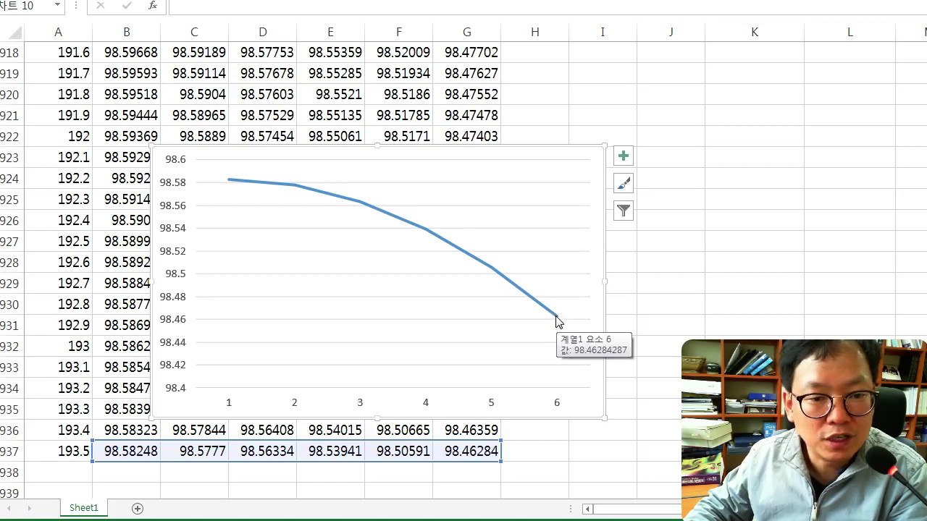
click(644, 322)
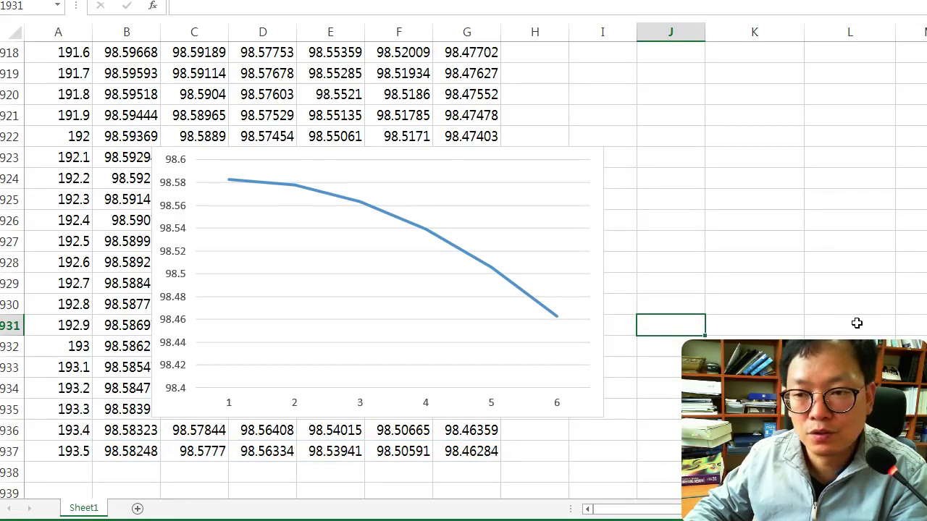
Insert a line chart of the node temperatures in B7:G7 for time 0.5
scroll(414, 304, up, 20)
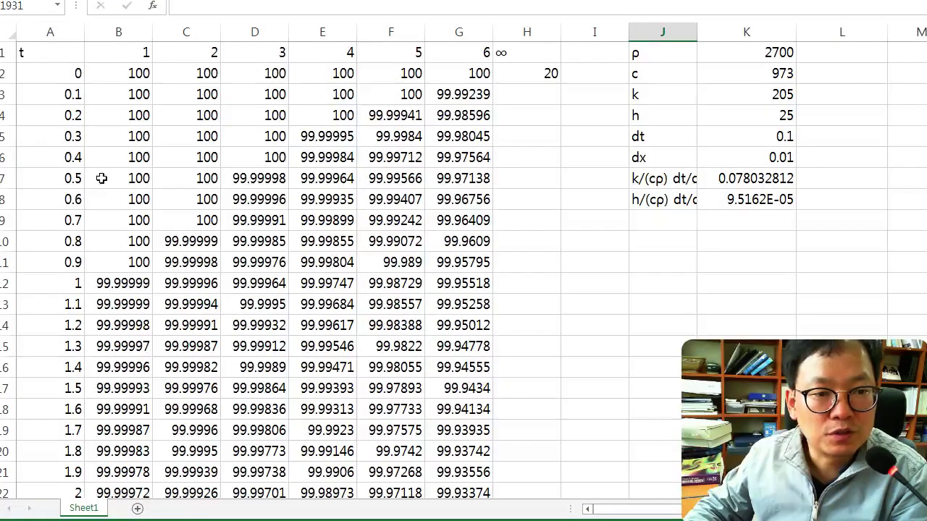
drag(103, 178, 472, 178)
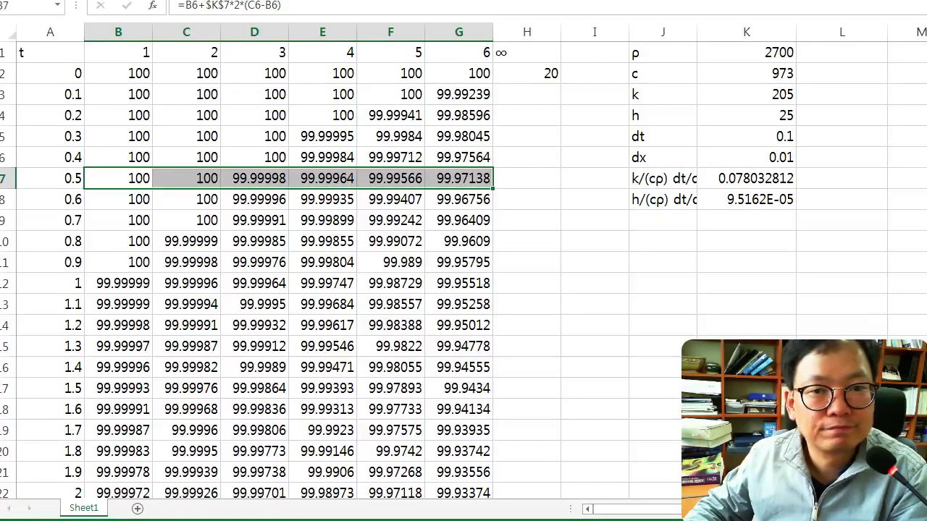
click(368, 0)
click(383, 7)
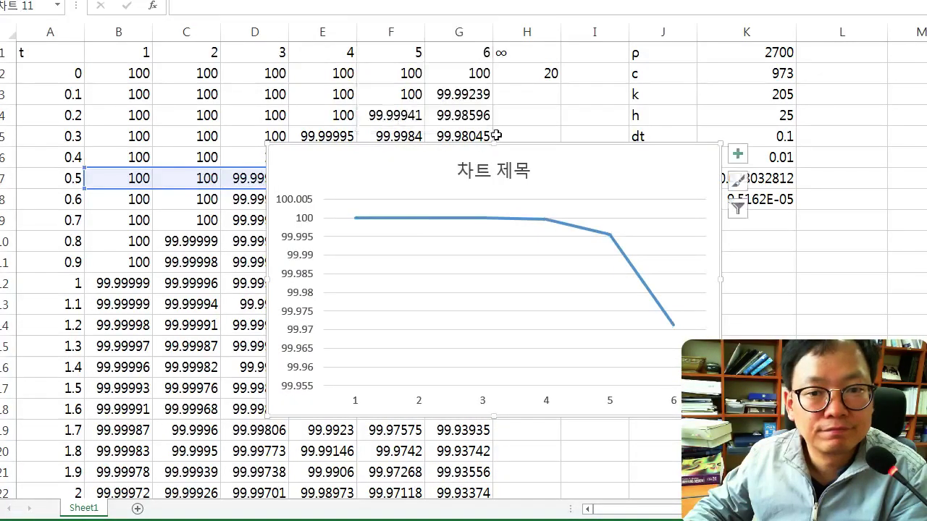
Delete the title of the time 0.5 chart and move the chart below row 8 over columns B to H
click(501, 180)
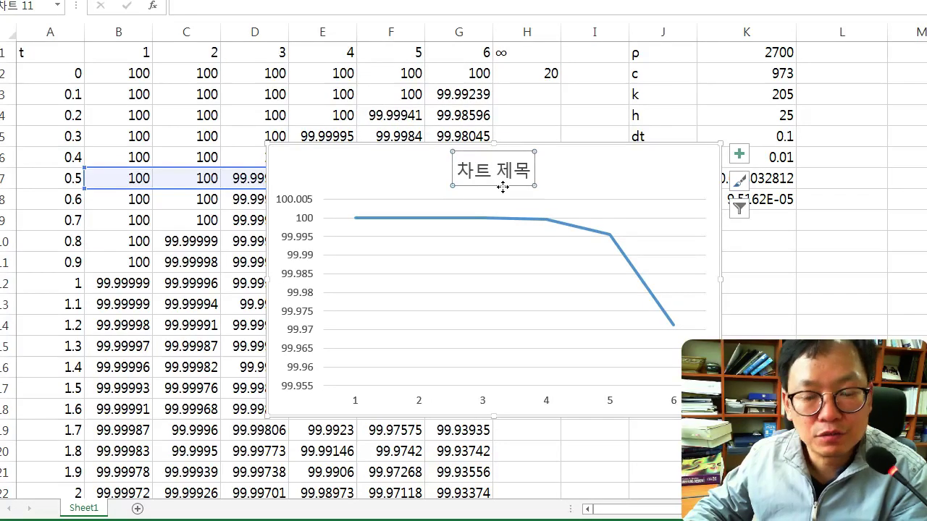
key(Delete)
drag(590, 151, 392, 178)
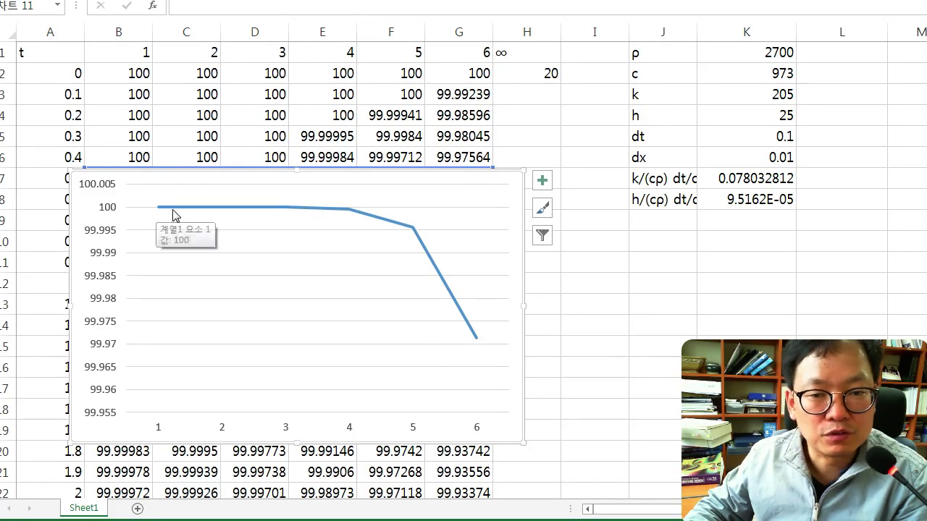
drag(504, 178, 514, 223)
Set the heat transfer coefficient h in K4 to 500 and examine the temperature profile chart at row 1937
click(778, 110)
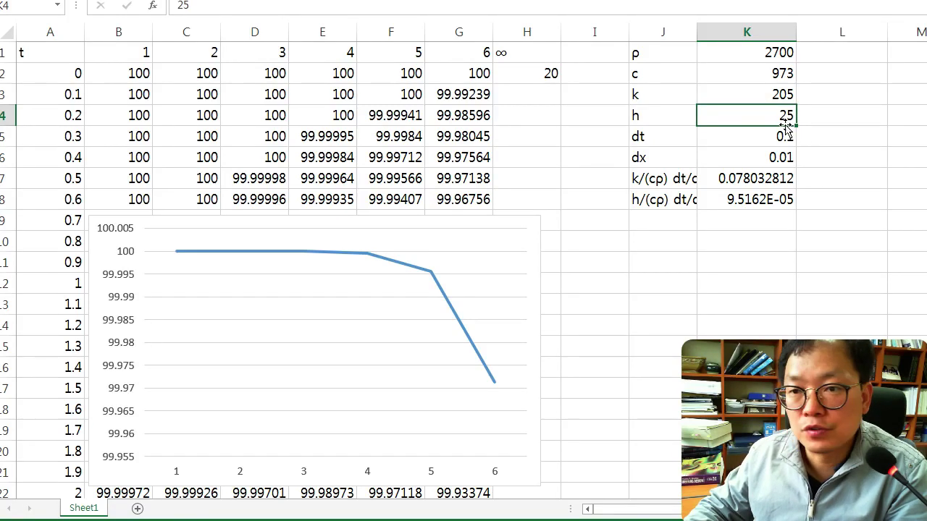
text(500)
key(Return)
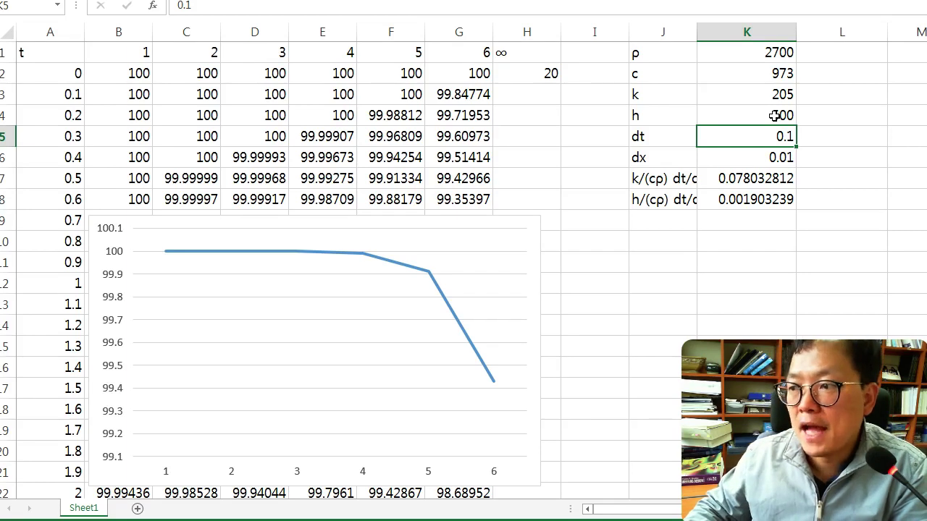
click(636, 300)
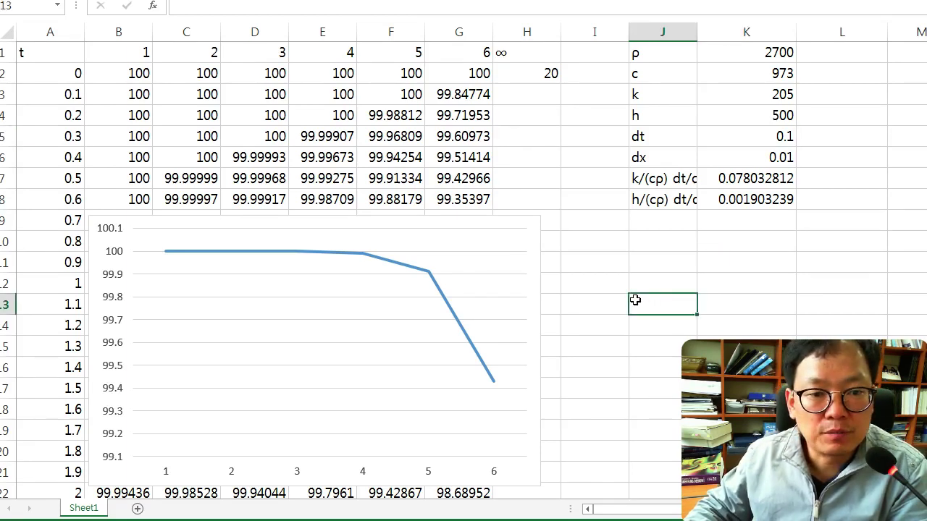
click(591, 348)
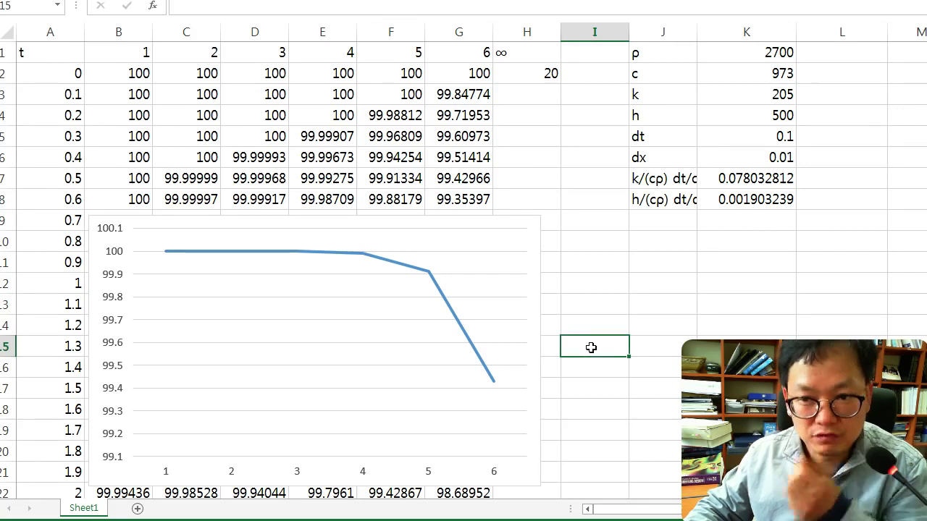
scroll(588, 345, down, 20)
scroll(586, 341, down, 20)
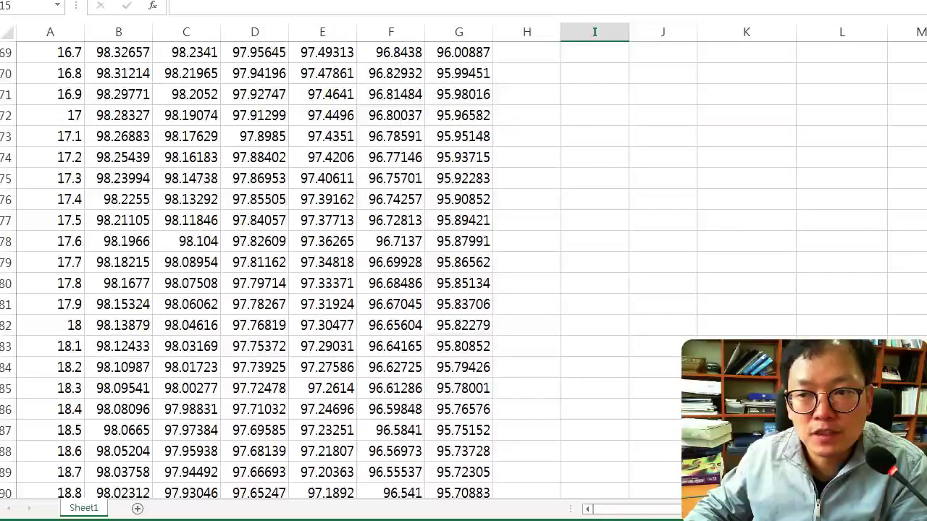
drag(926, 79, 926, 183)
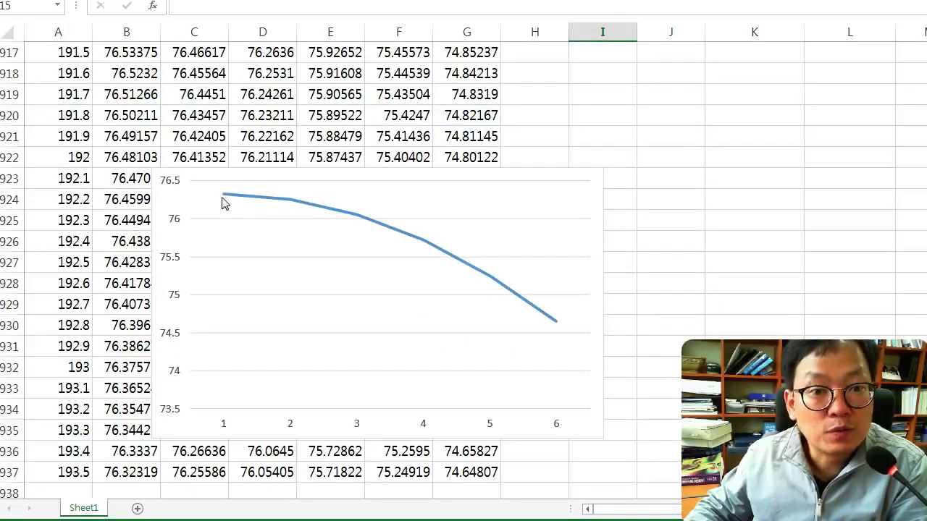
mouse_move(222, 199)
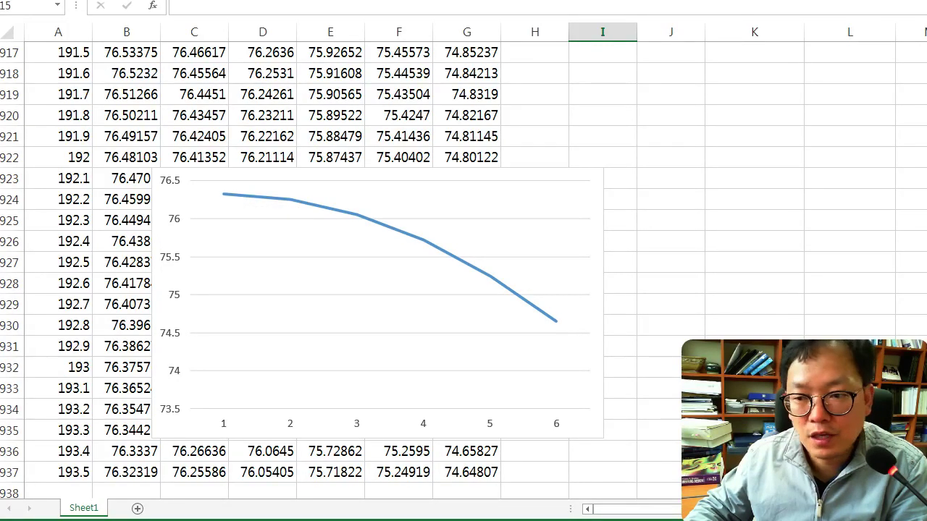
Set the heat transfer coefficient h in K4 to 10000 and examine the temperature profile chart at row 1937
drag(926, 474, 926, 51)
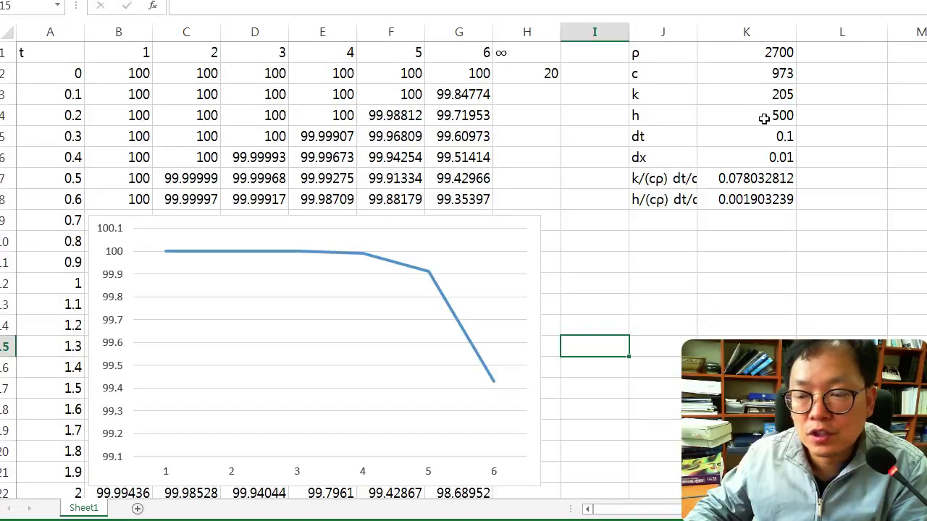
click(764, 118)
text(1)
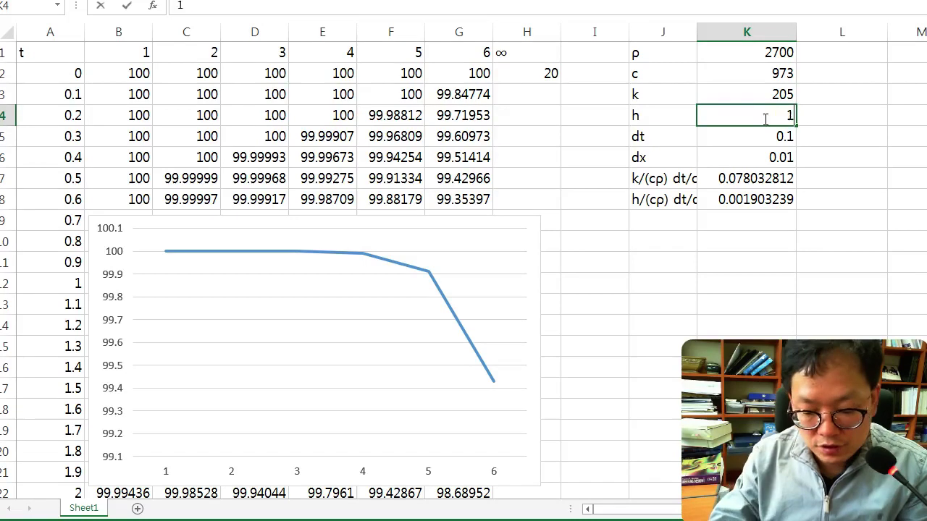
text(0000)
key(Return)
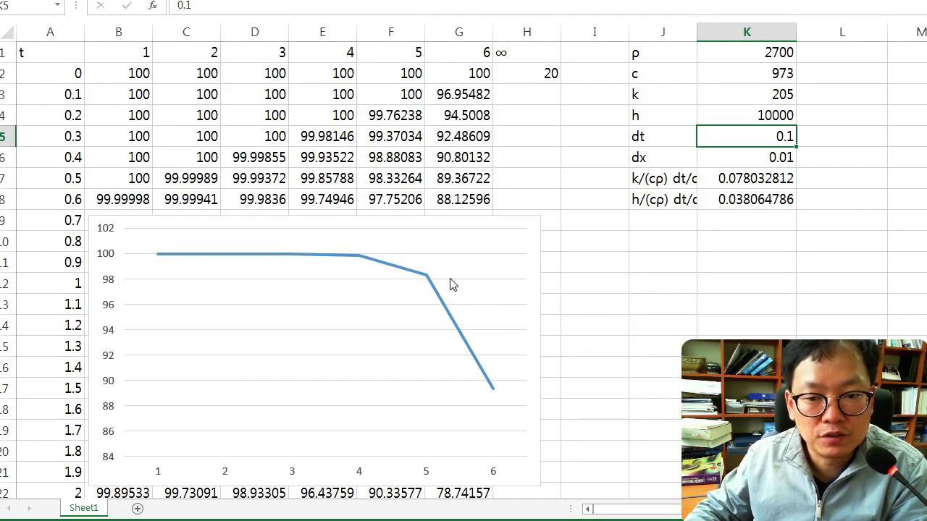
drag(925, 51, 924, 485)
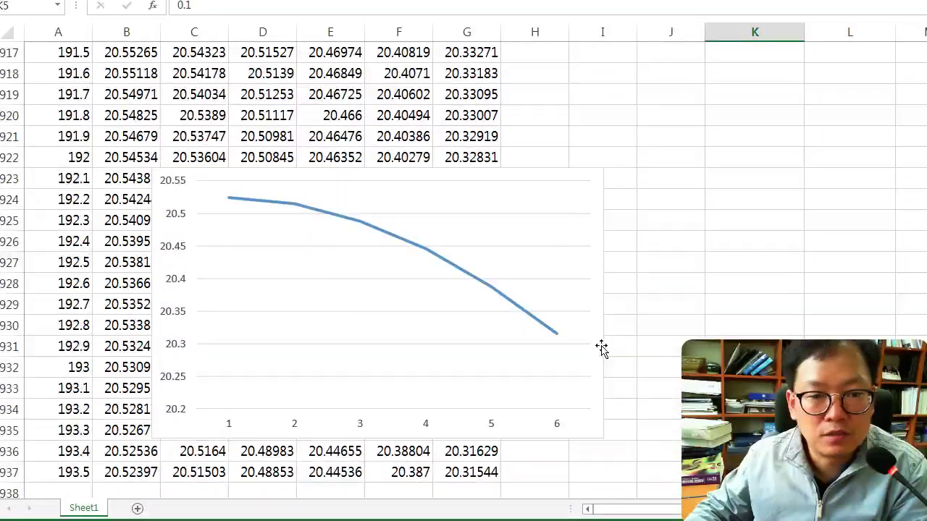